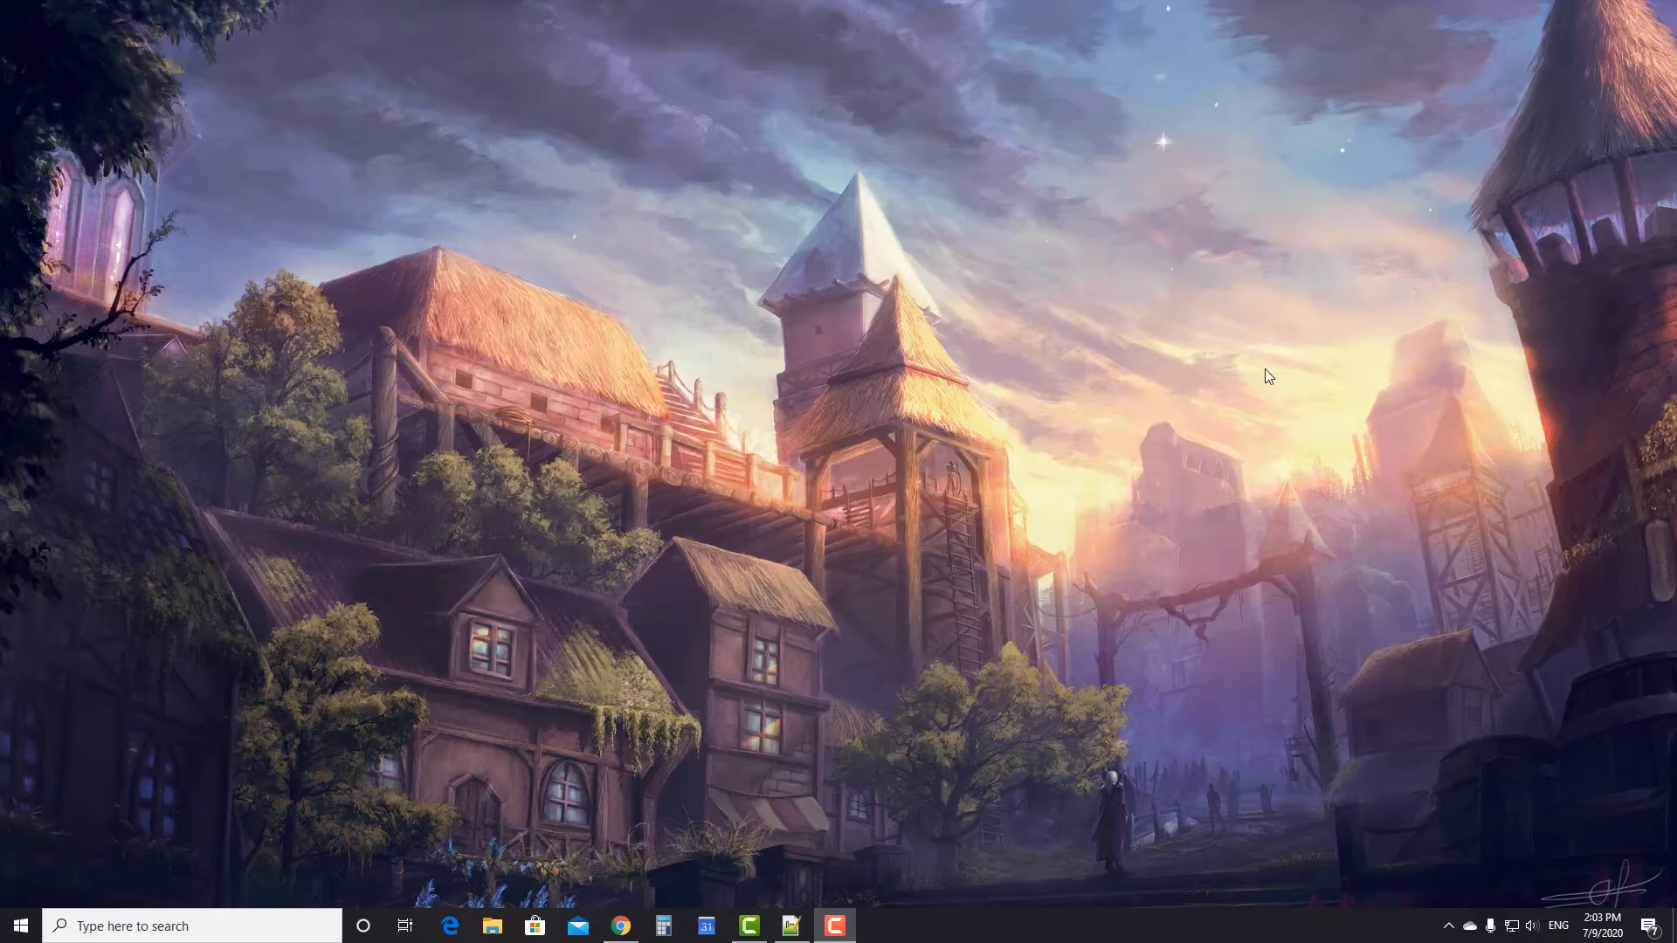
- Open Device Manager, expand the display adapters to identify the installed graphics card, and close the window
left_click(160, 925)
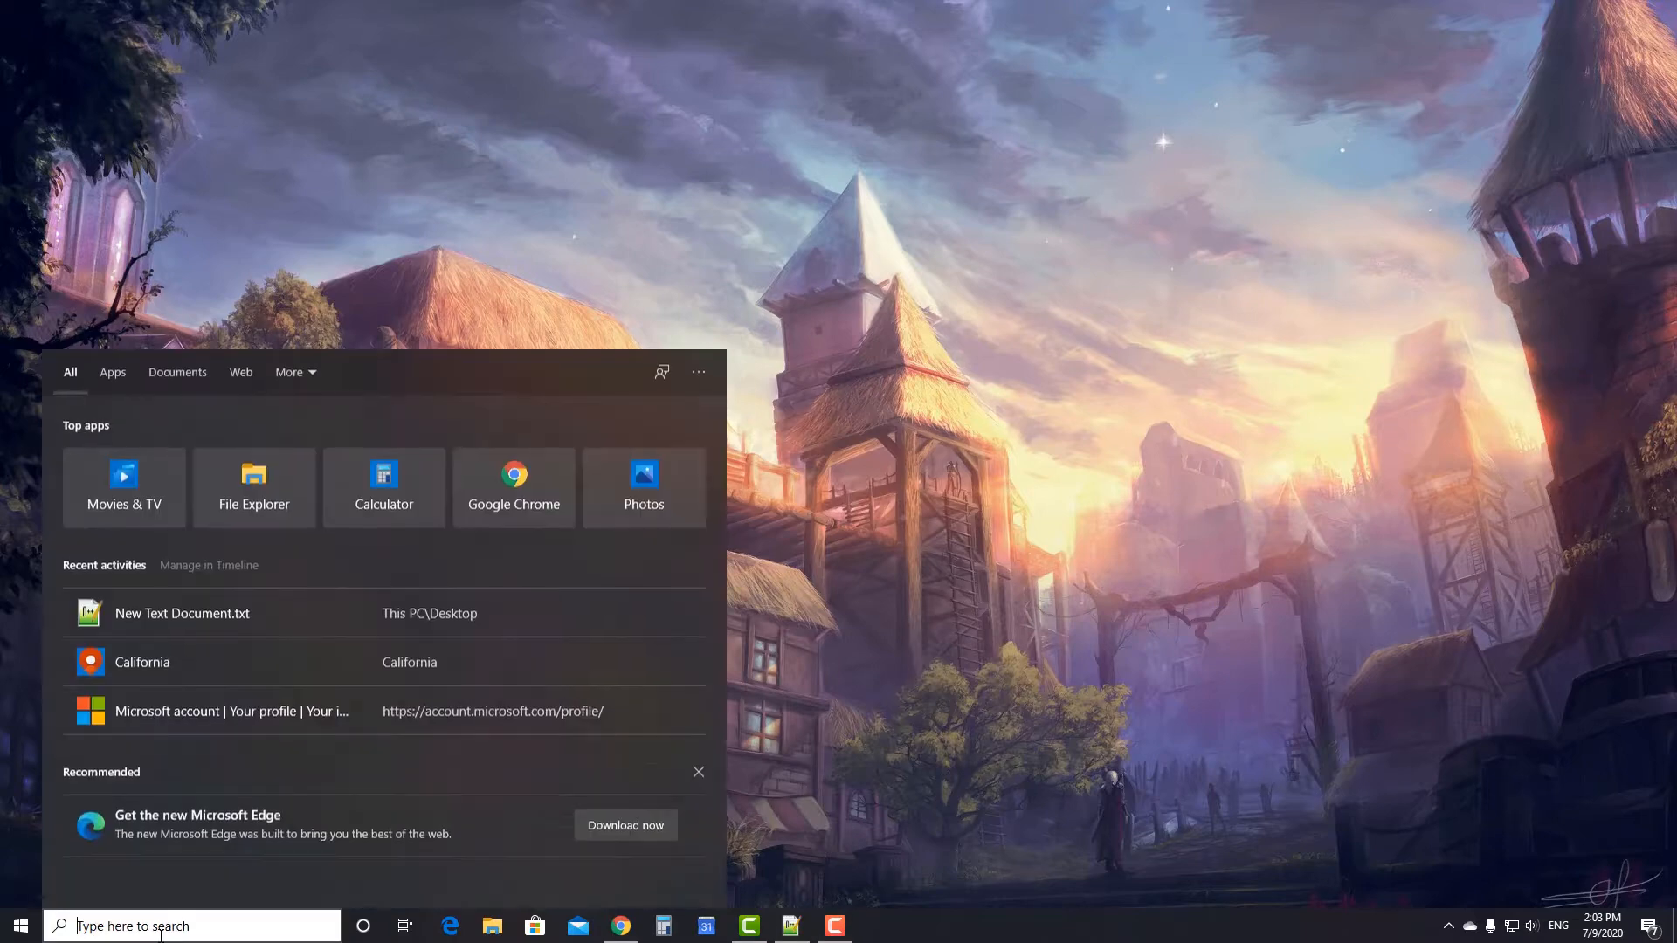
type("devi")
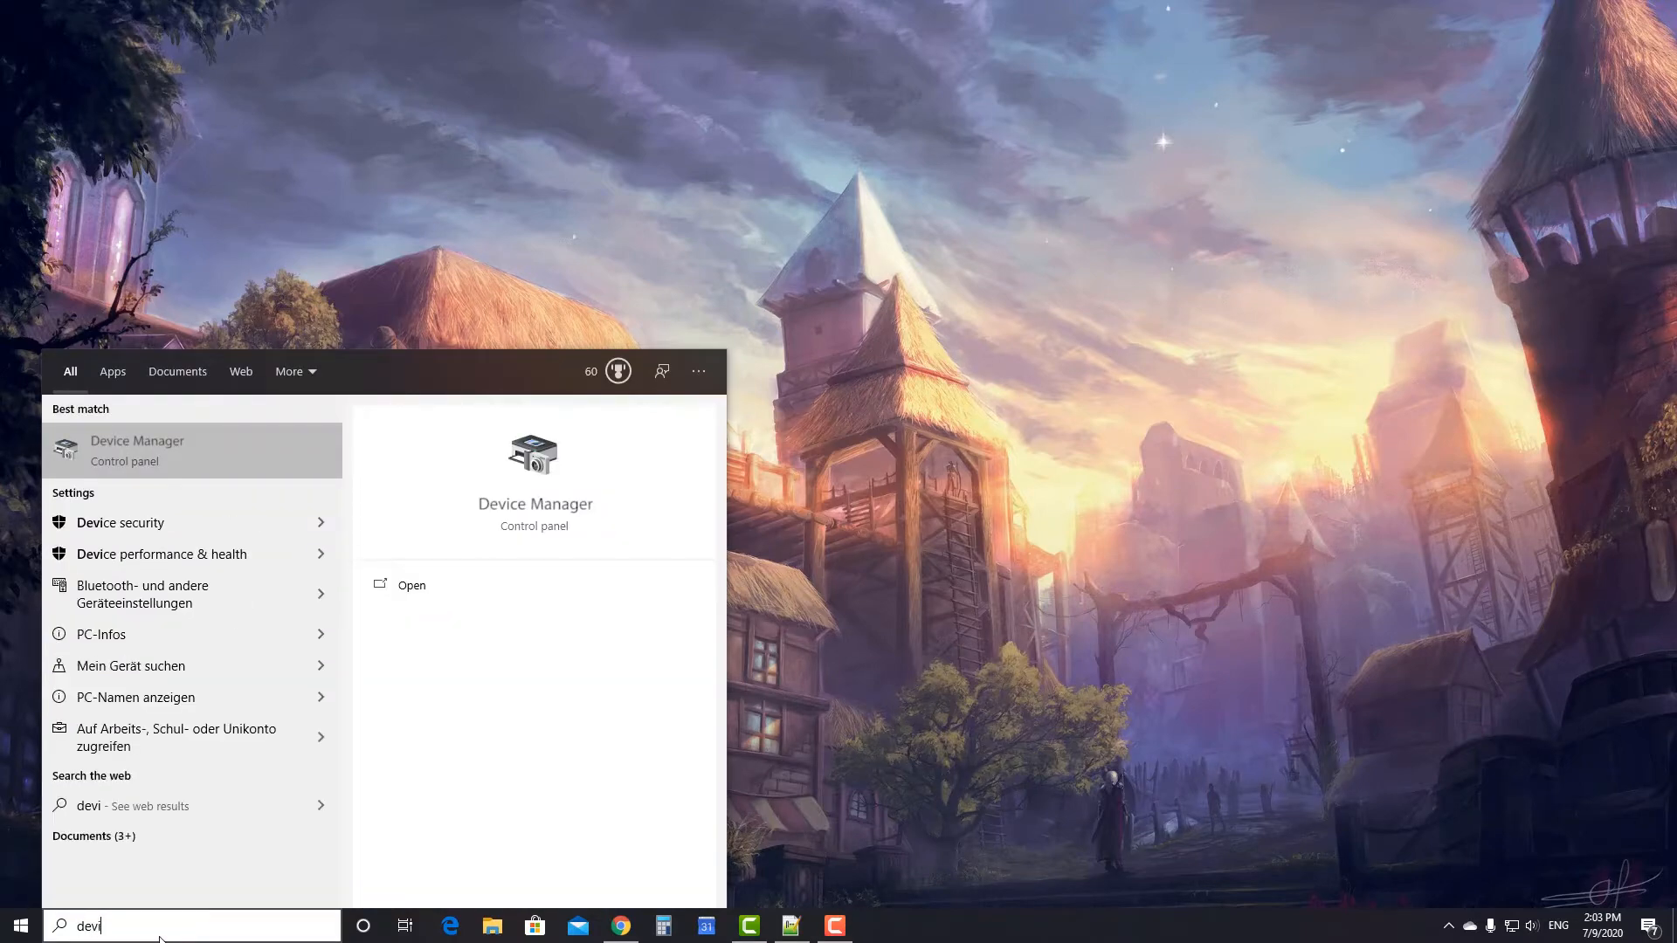
key("Return")
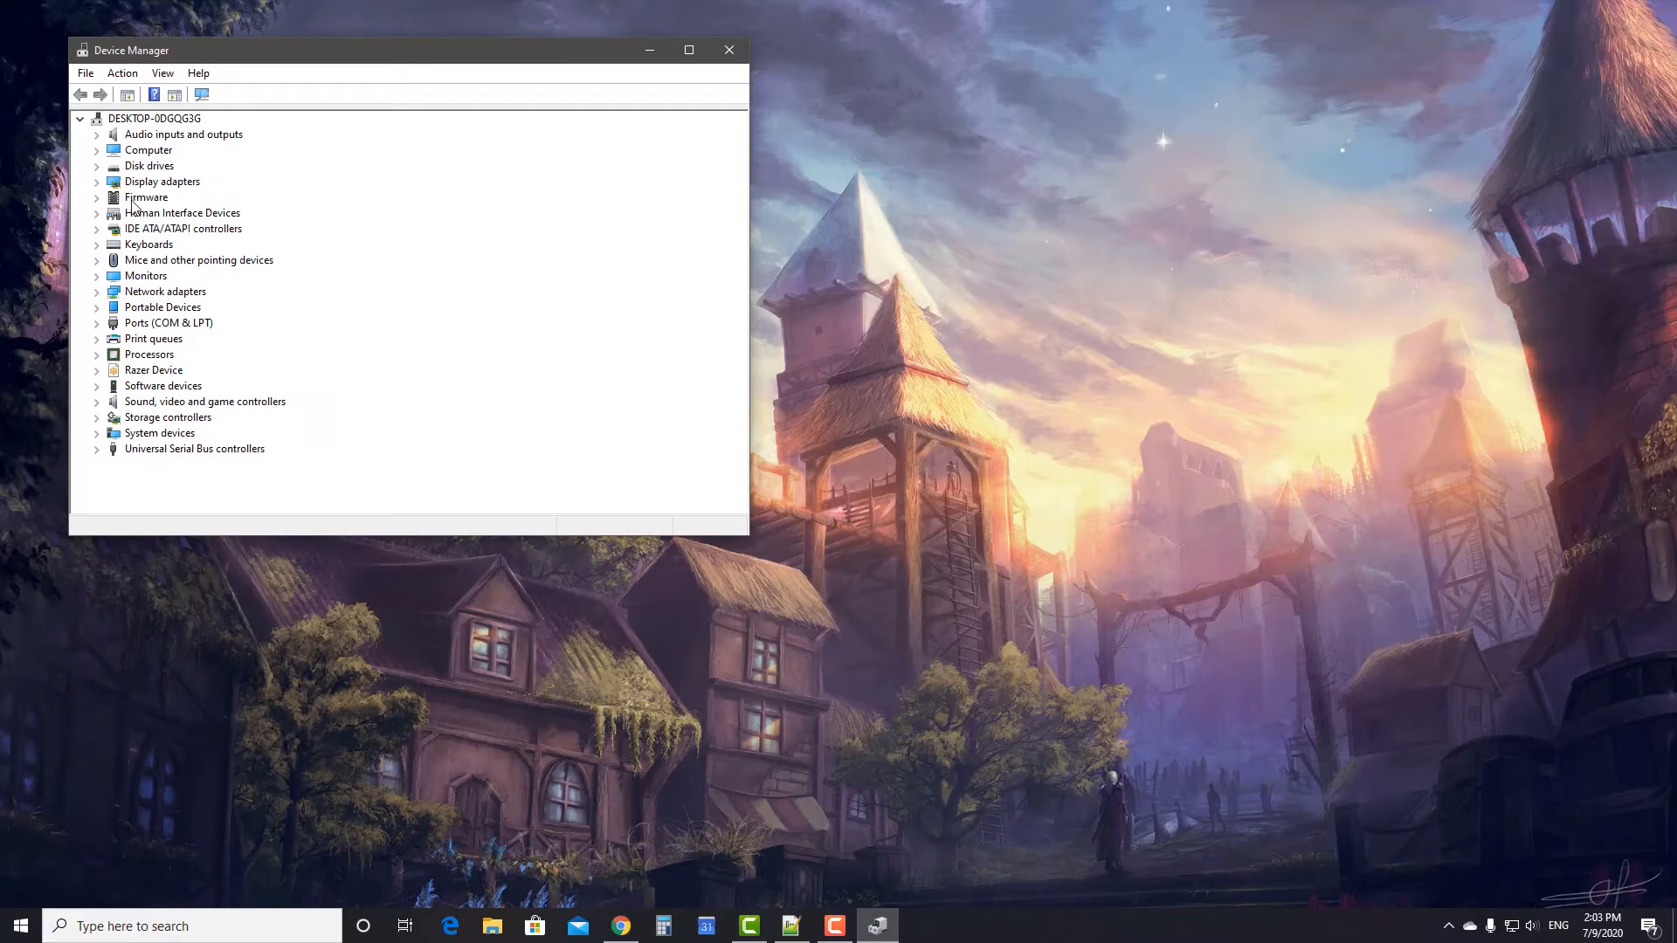
left_click(97, 181)
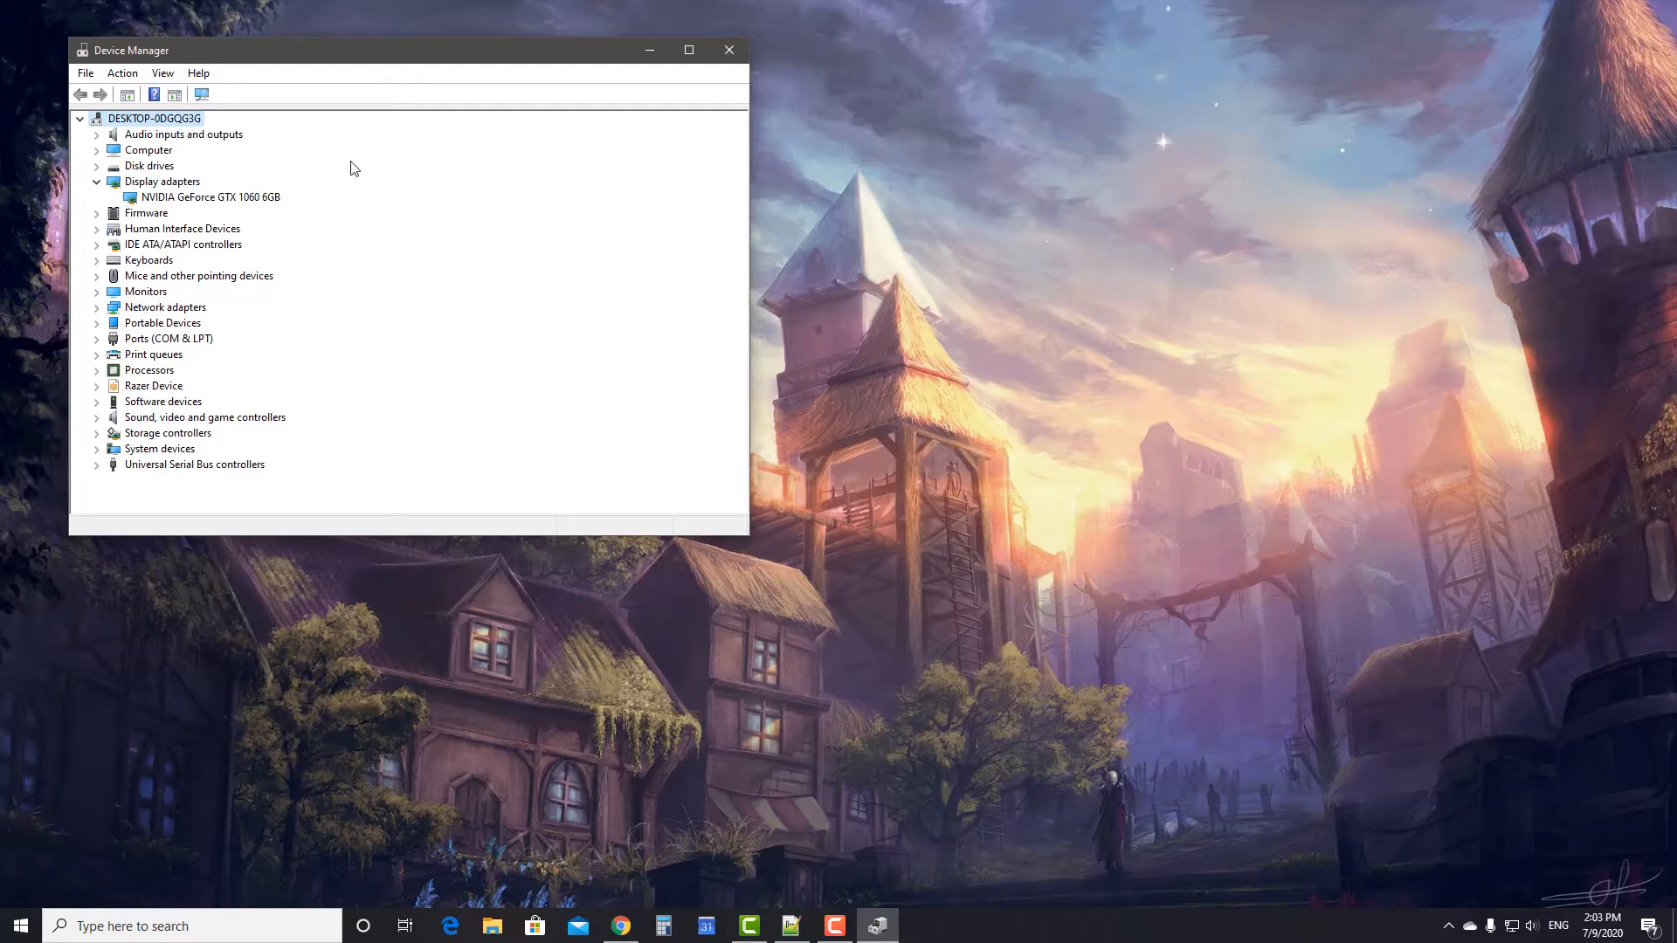
left_click(729, 50)
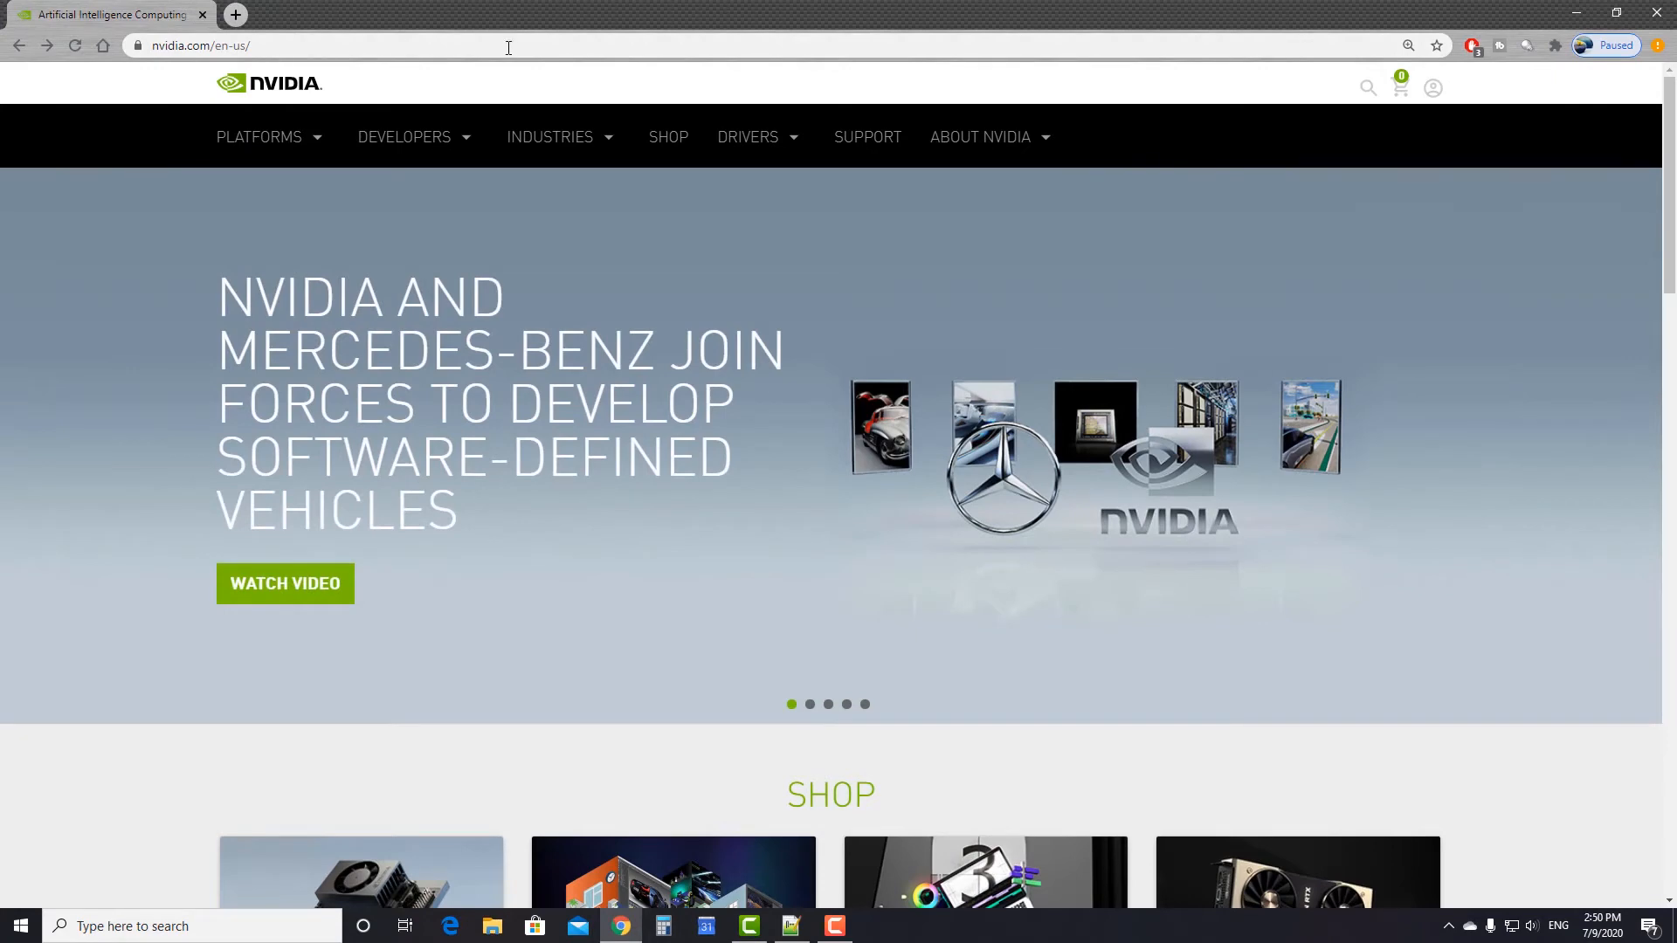
- On NVIDIA's GeForce drivers page, set the manual search to product type GeForce, series GeForce 10 Series, product GeForce GTX 1060
mouse_move(768, 135)
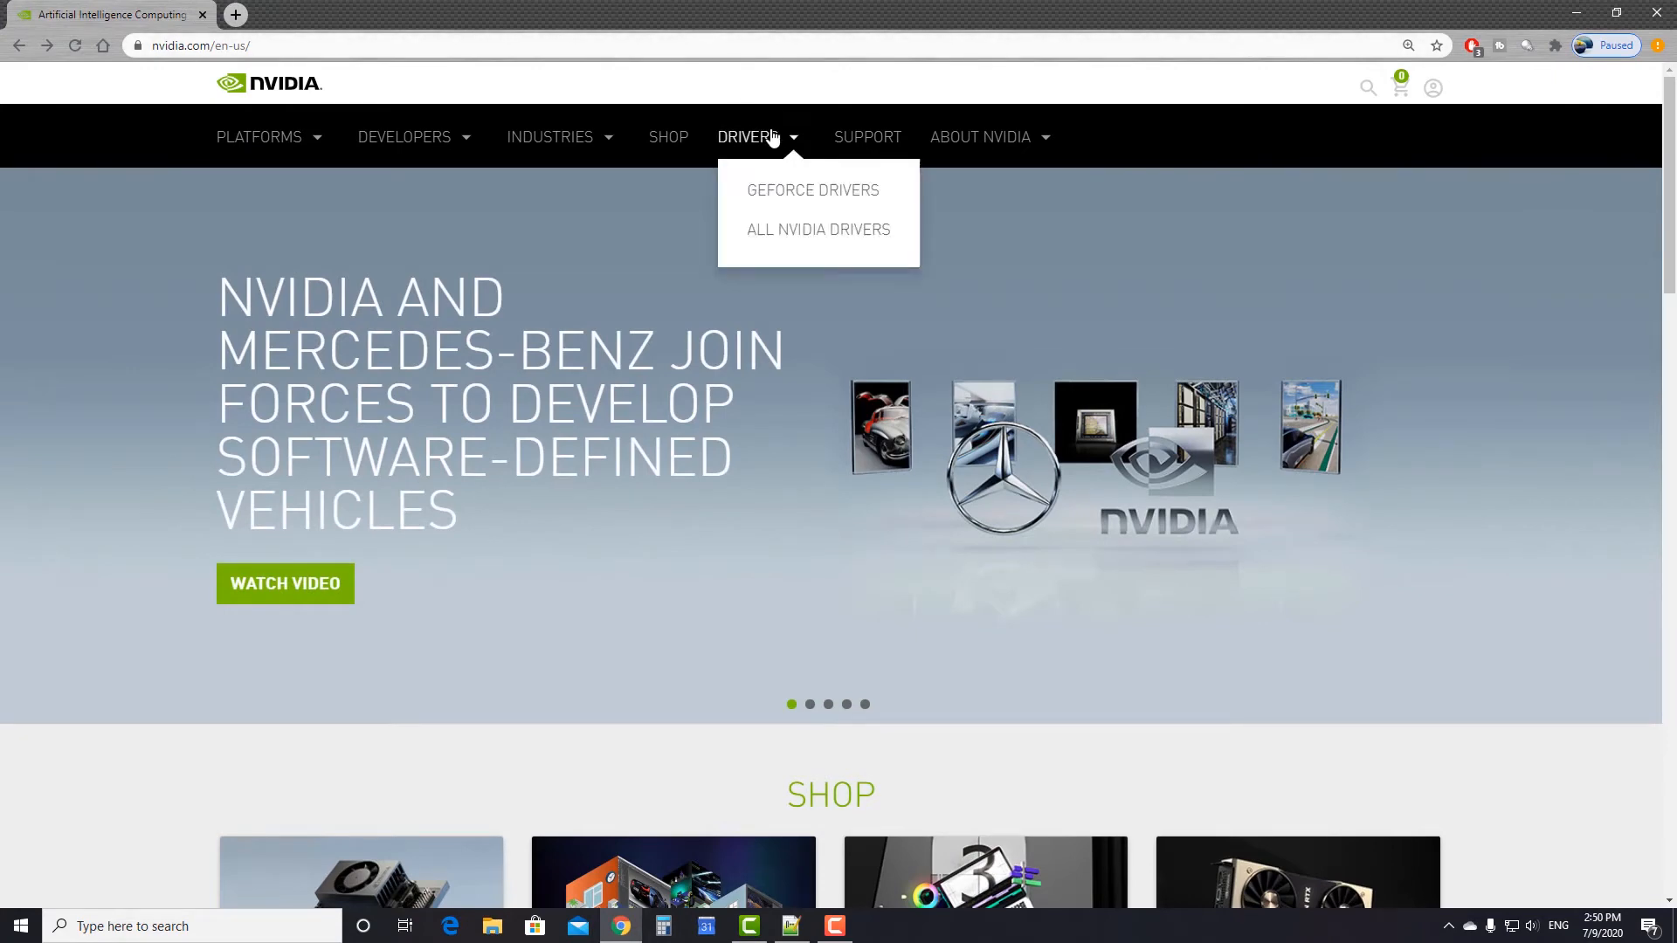
left_click(796, 194)
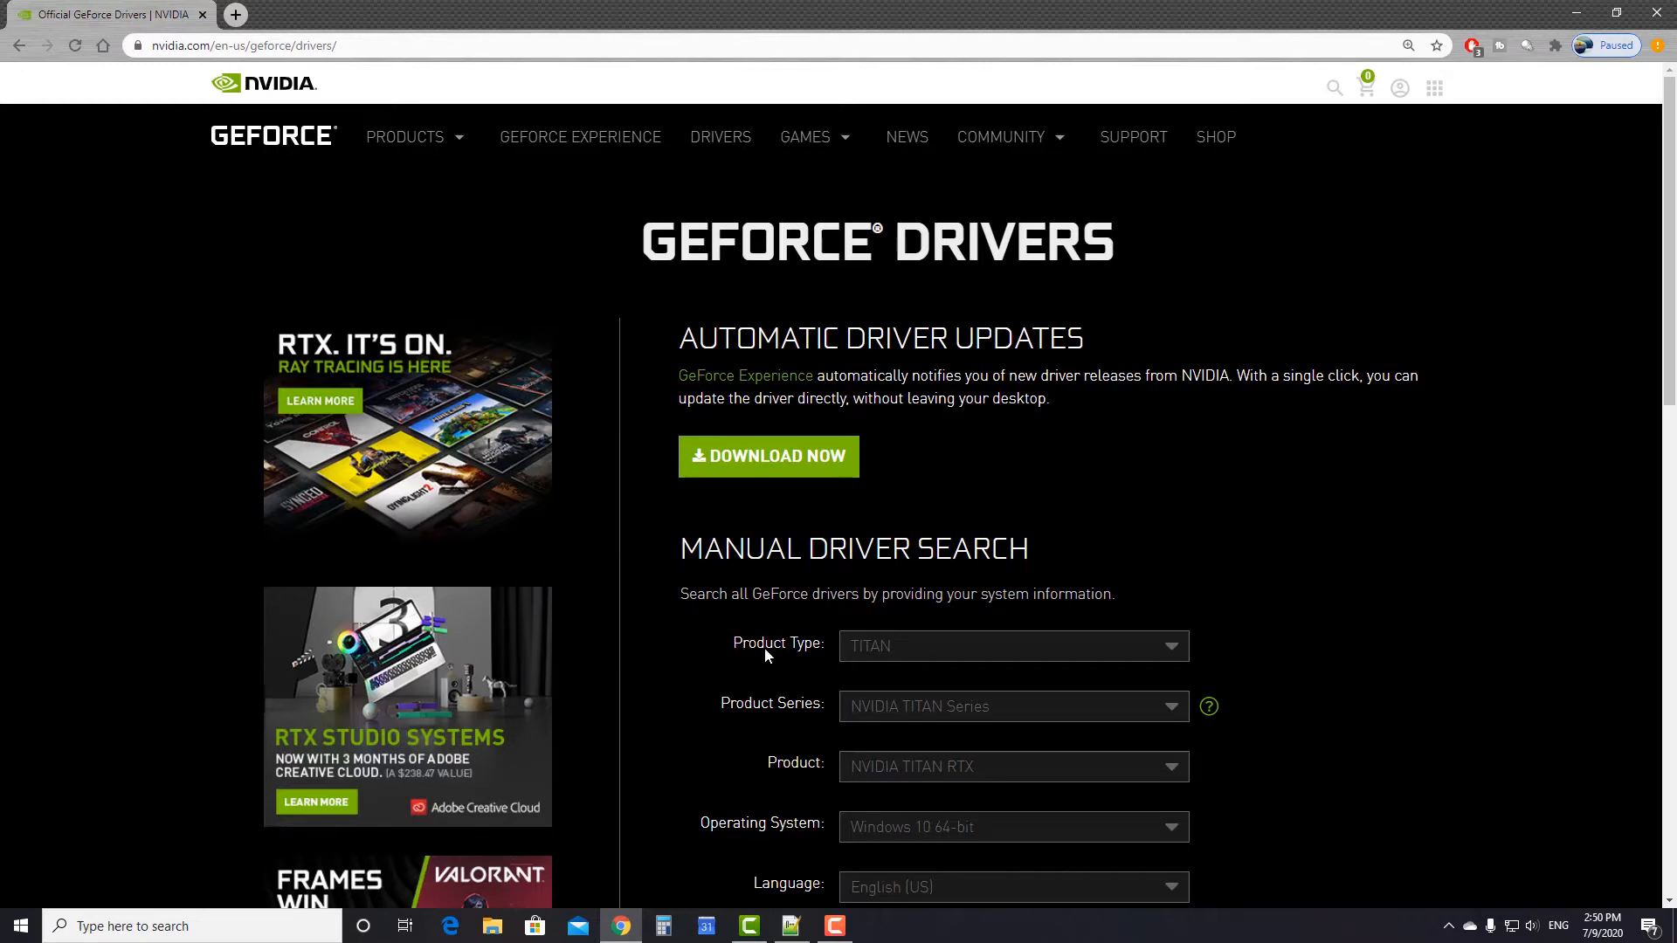
left_click(909, 651)
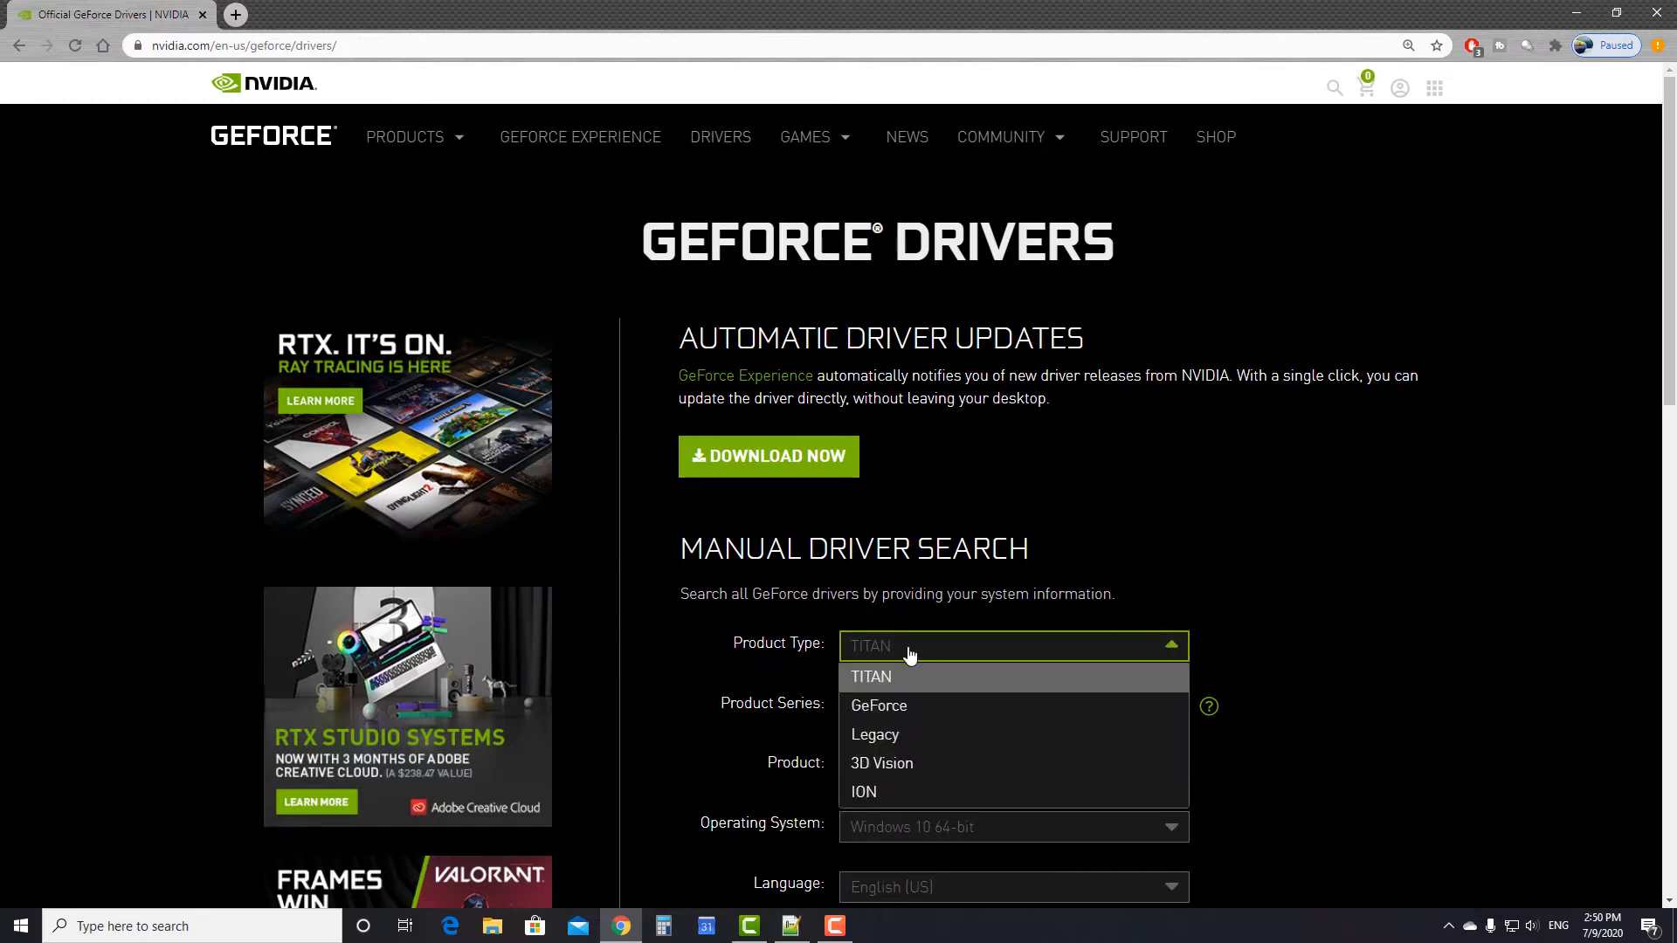
left_click(885, 705)
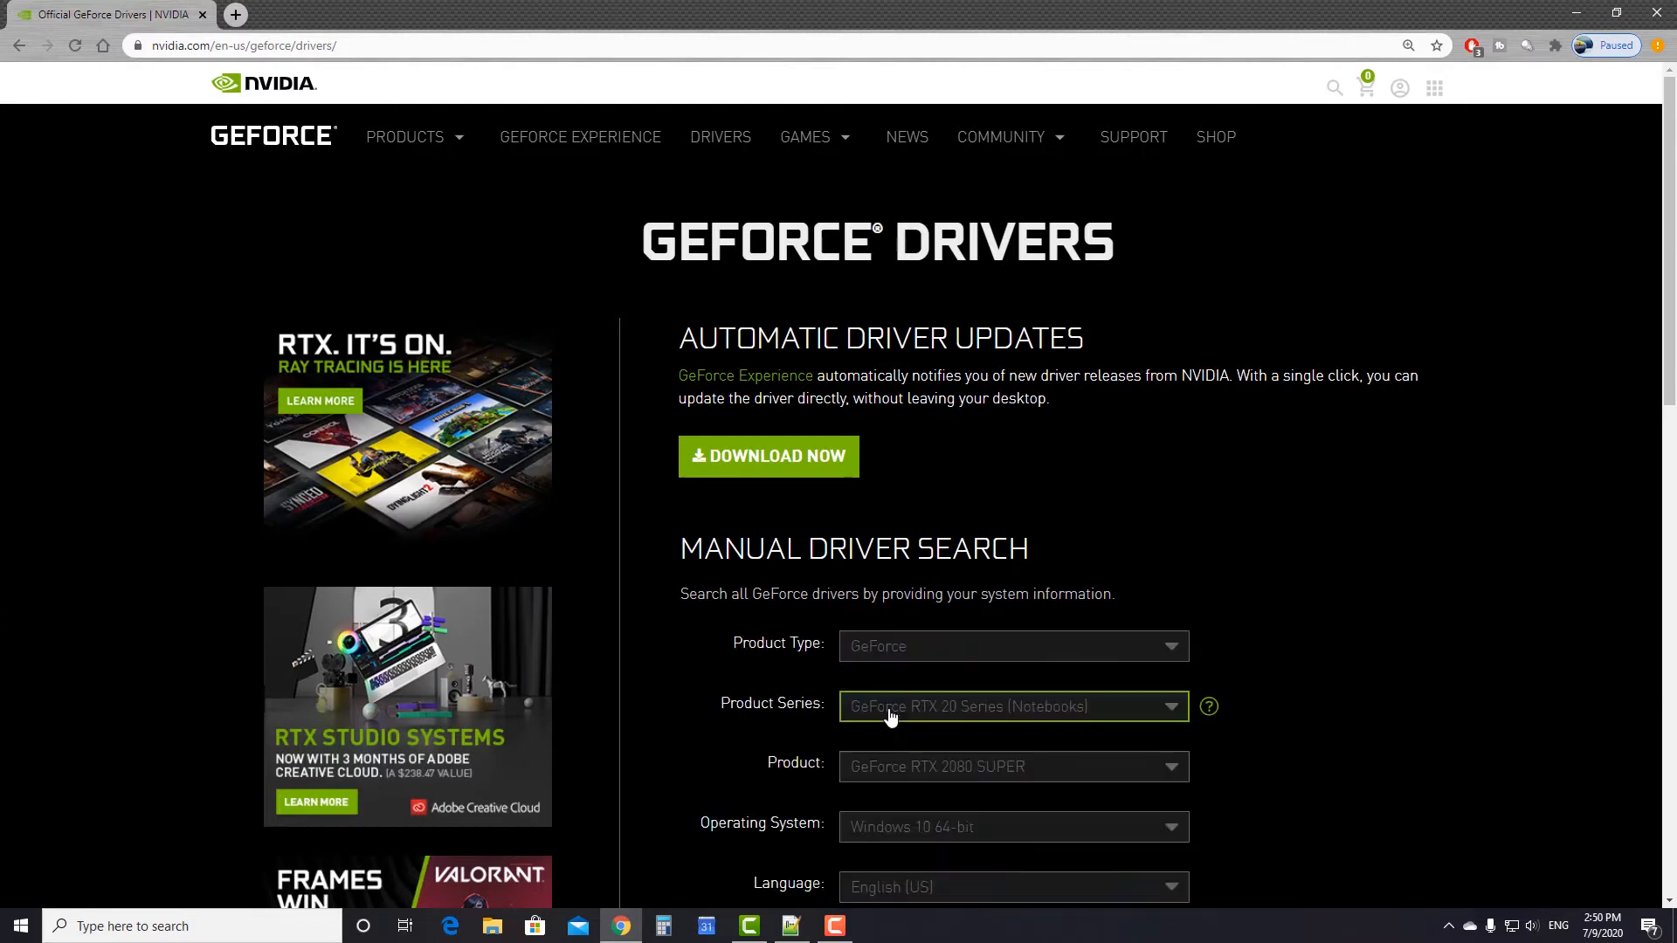
left_click(889, 716)
scroll(890, 775, "down", 3)
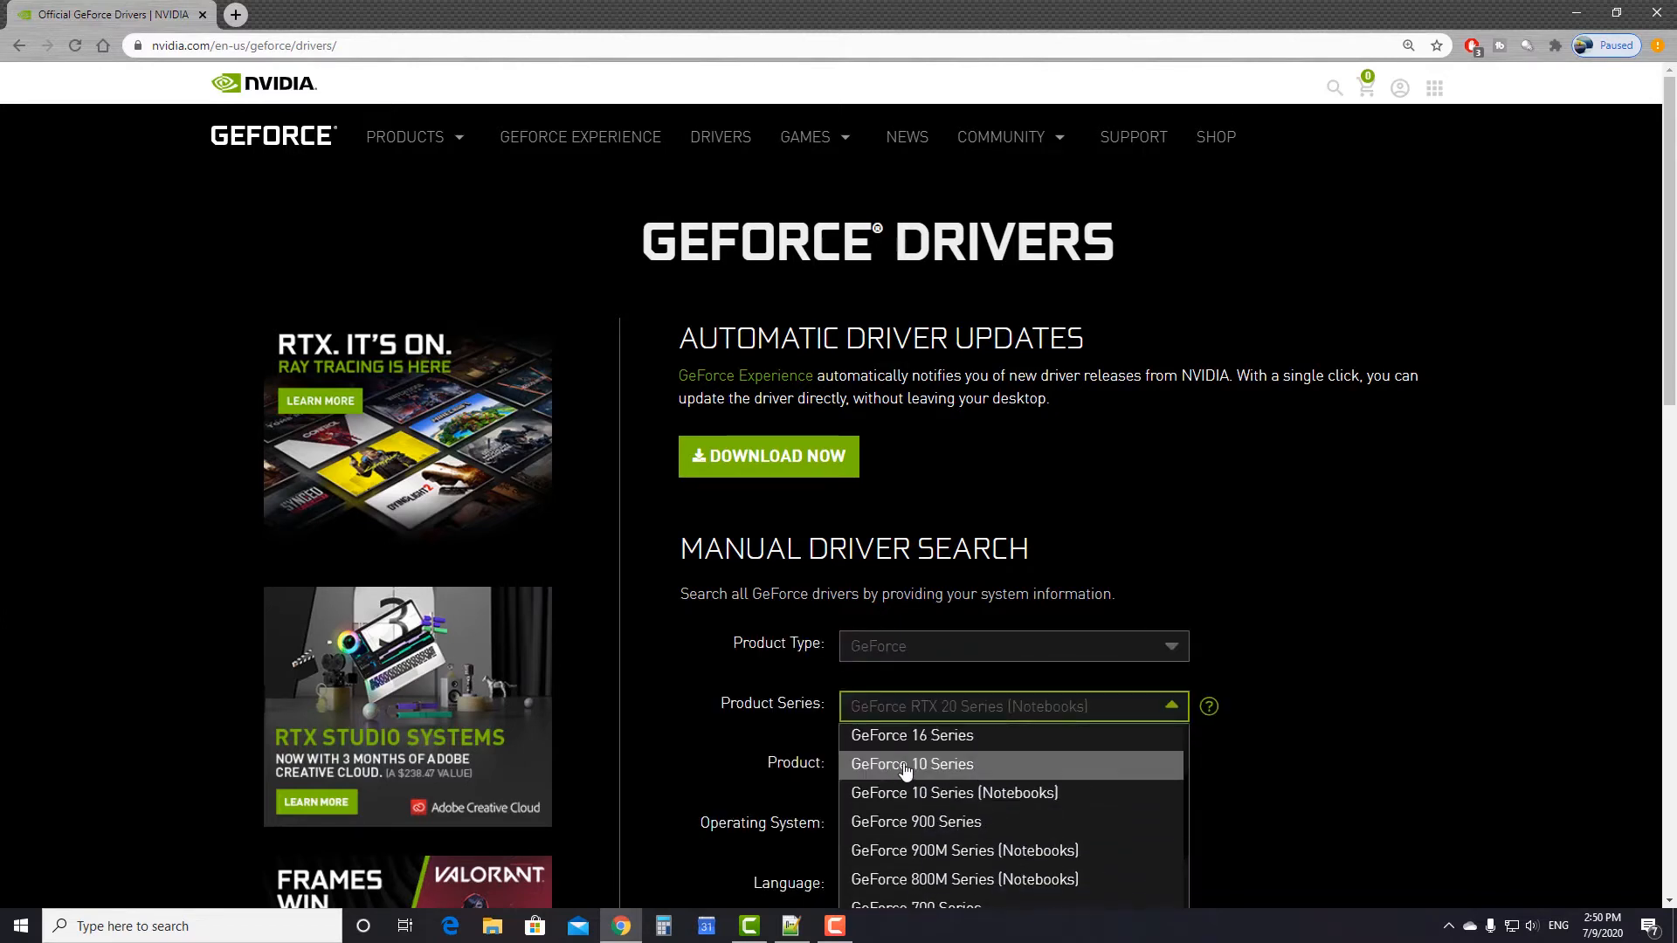
left_click(905, 769)
left_click(887, 774)
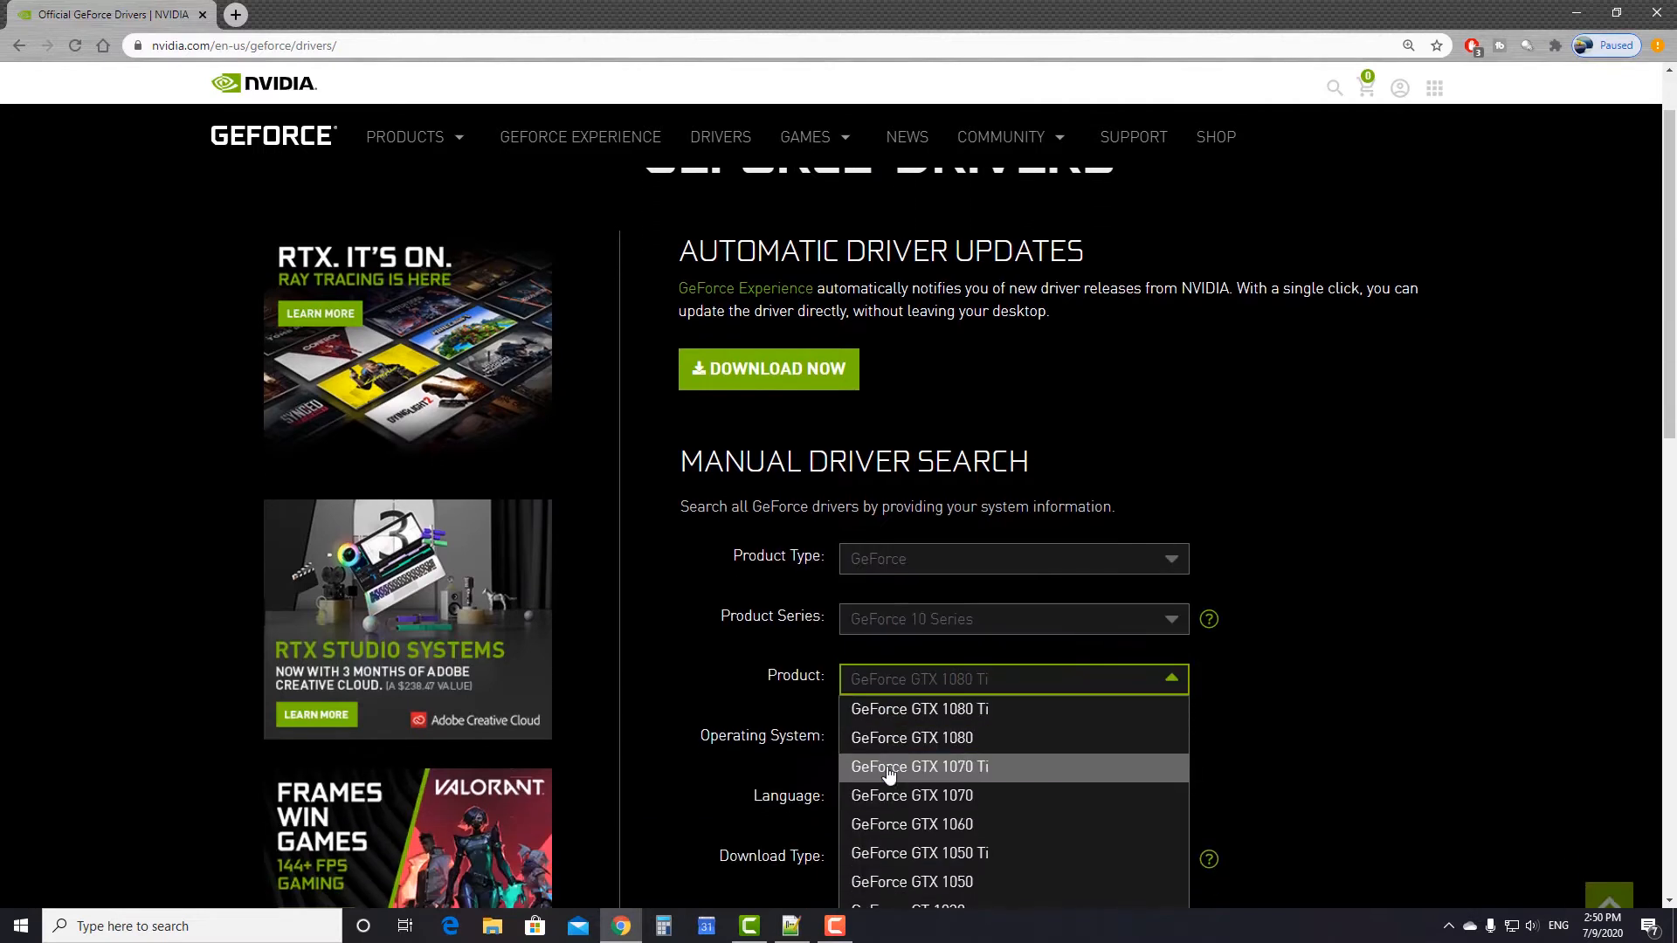
left_click(904, 827)
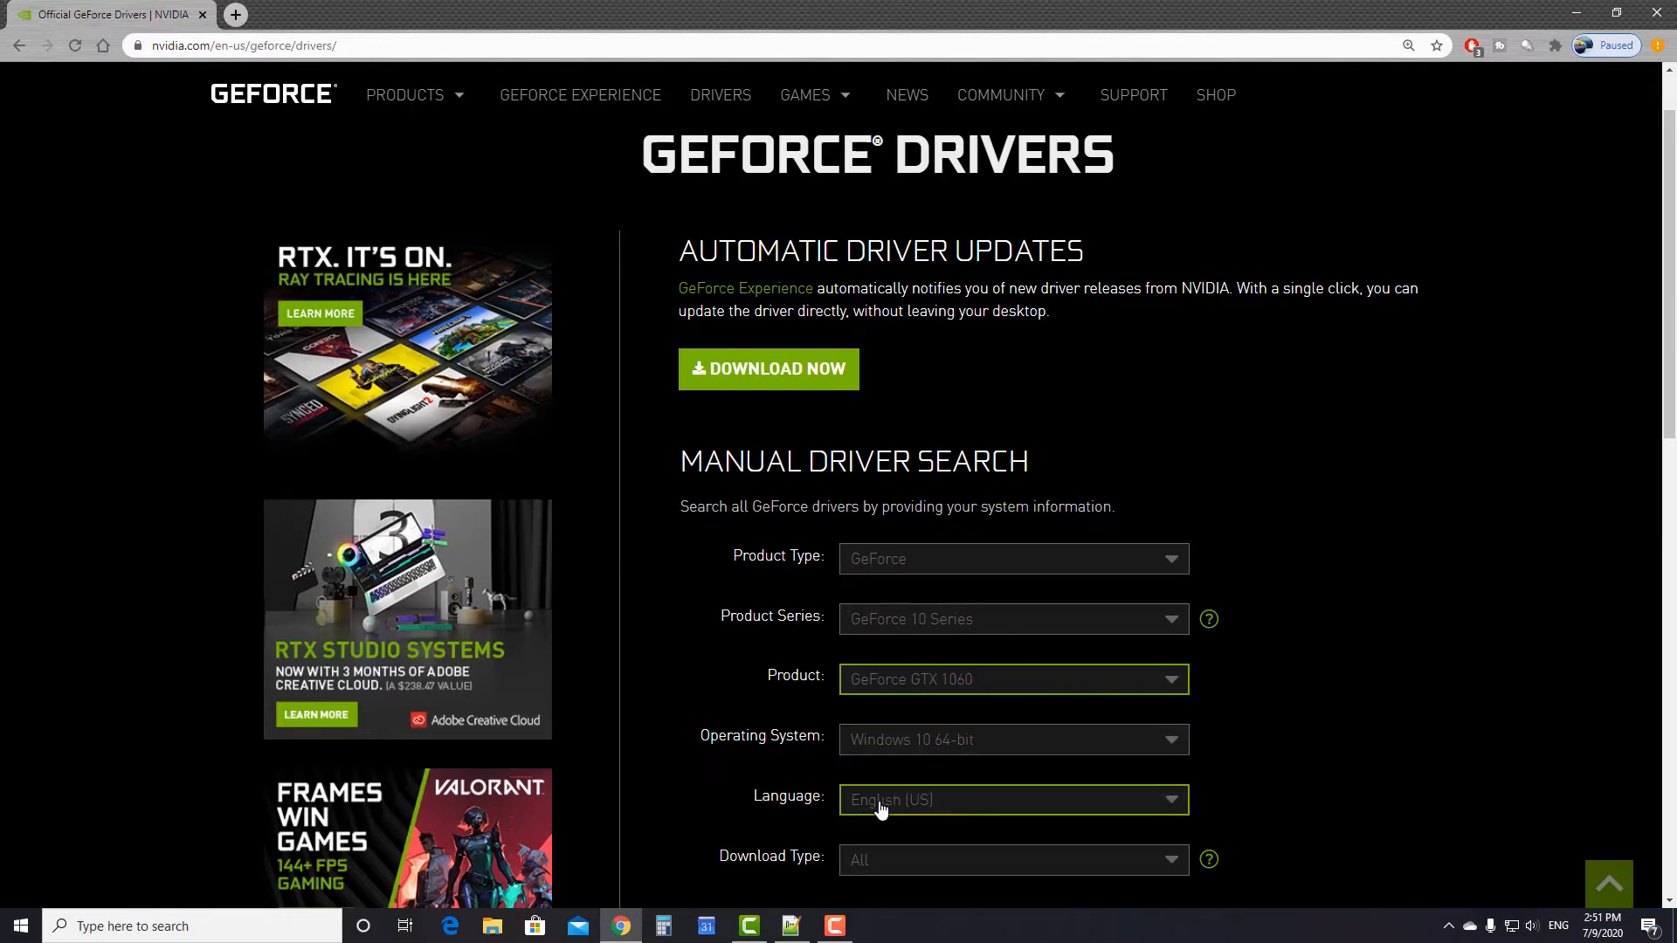
- Search with the download type Game Ready Driver and get the download for driver version 451.48
left_click(880, 863)
scroll(873, 860, "down", 1)
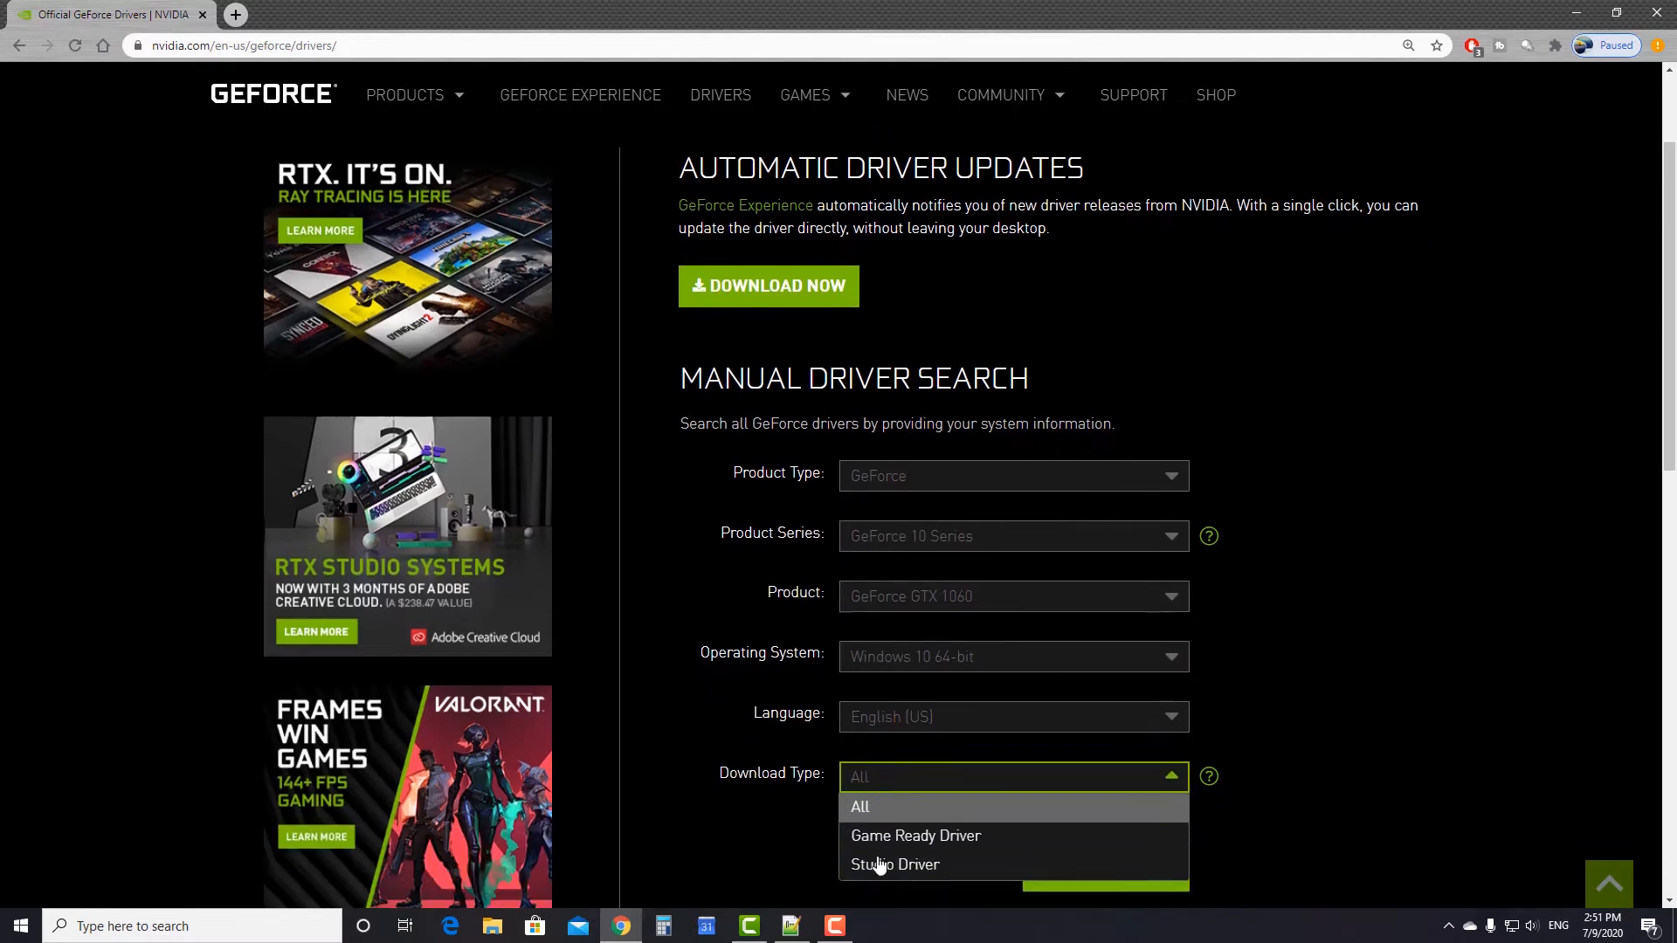
left_click(976, 834)
scroll(973, 825, "down", 1)
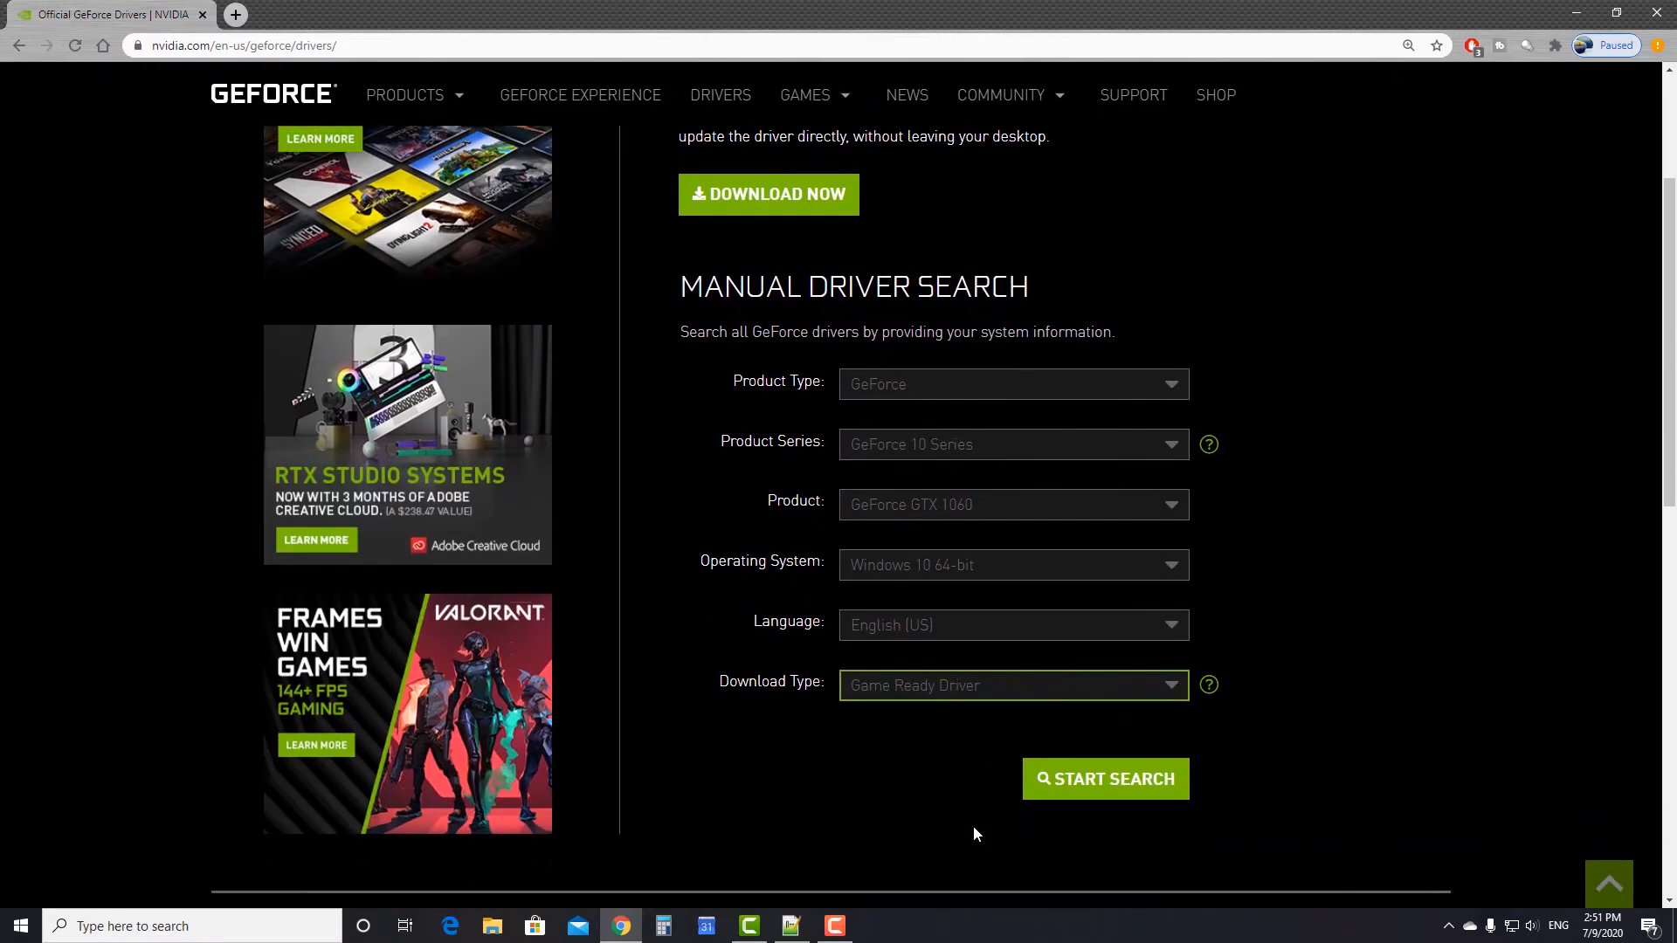
left_click(1108, 786)
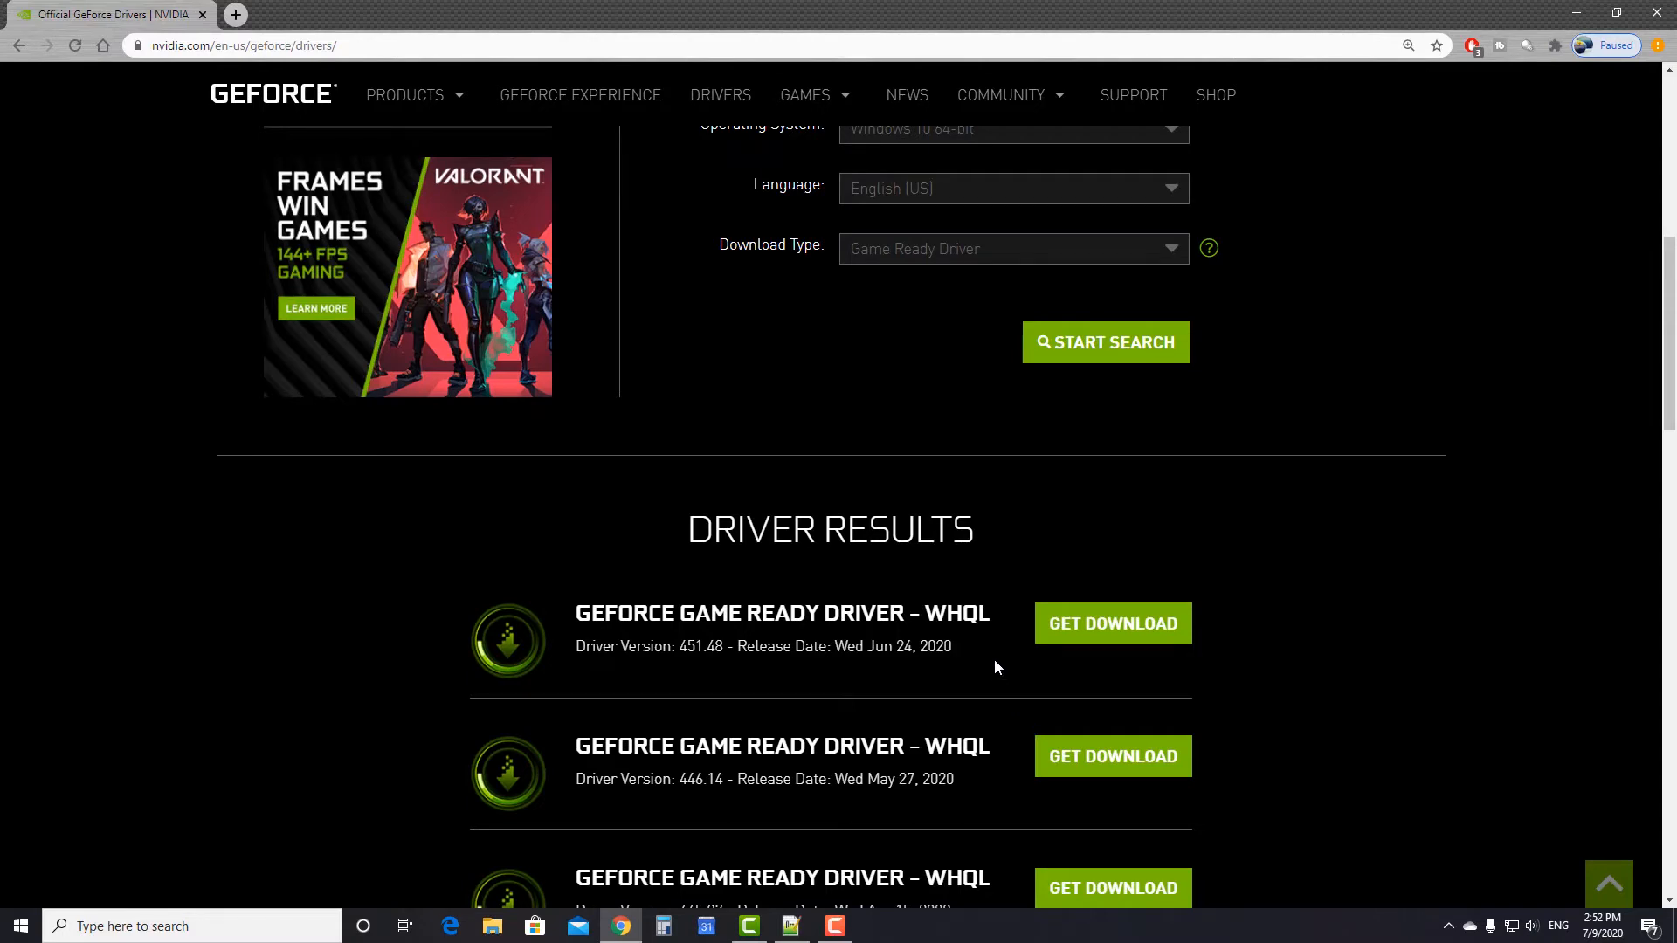
left_click(1071, 635)
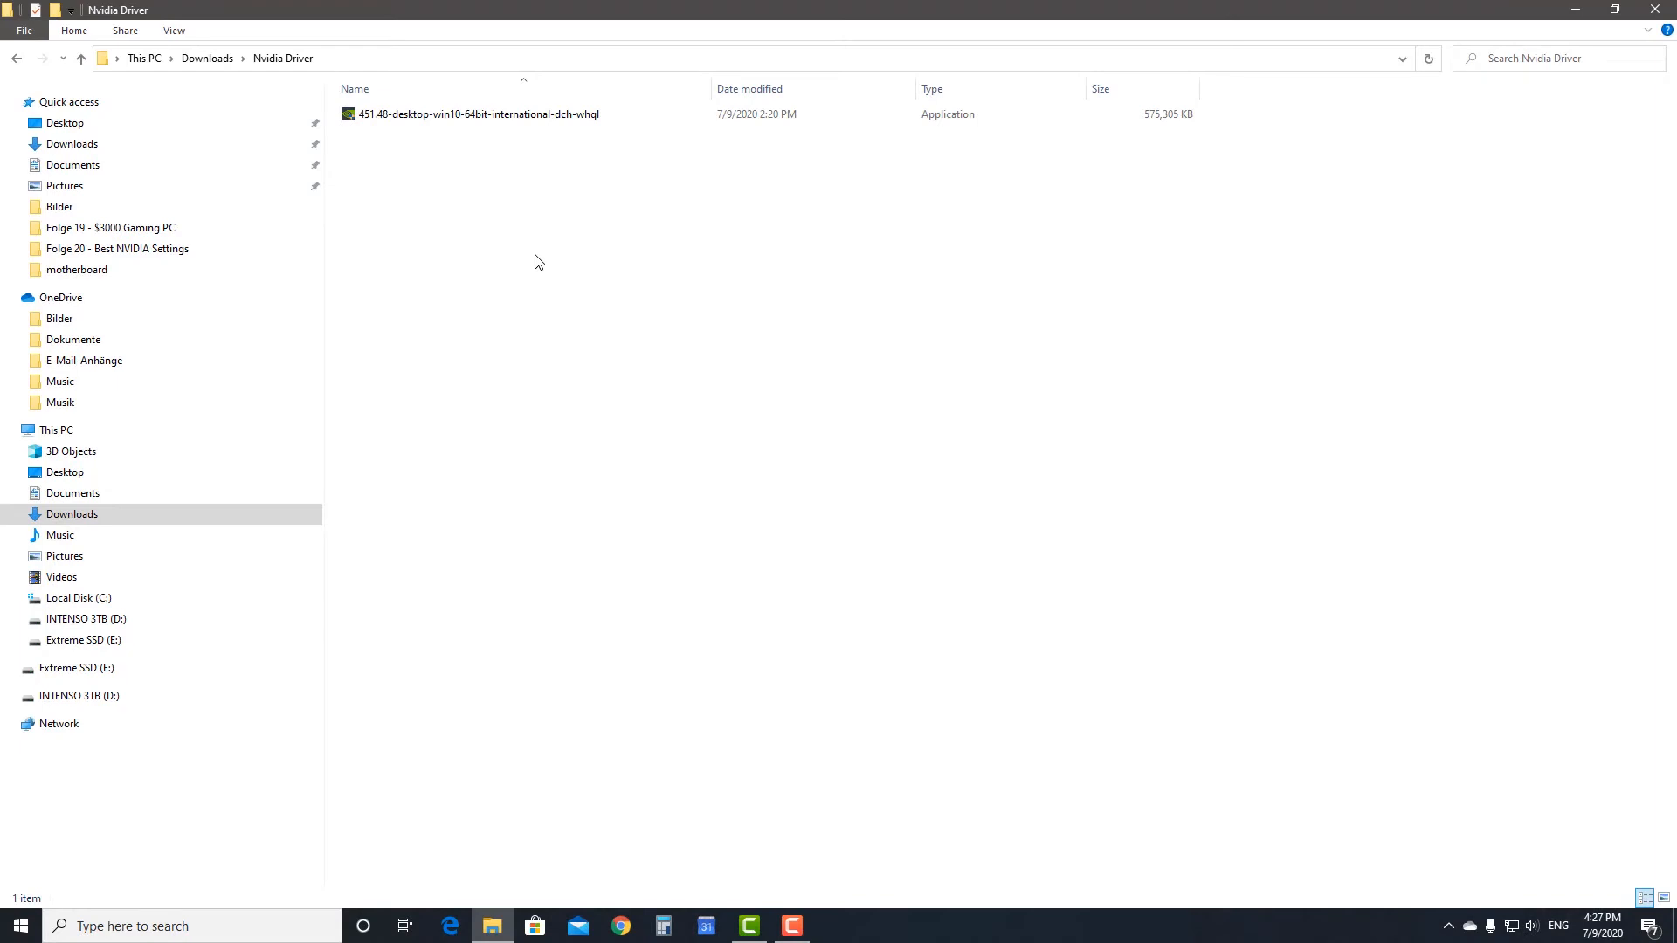
- Run the downloaded 451.48 installer with the default extraction path and install only the NVIDIA Graphics Driver using the Express option
double_click(475, 122)
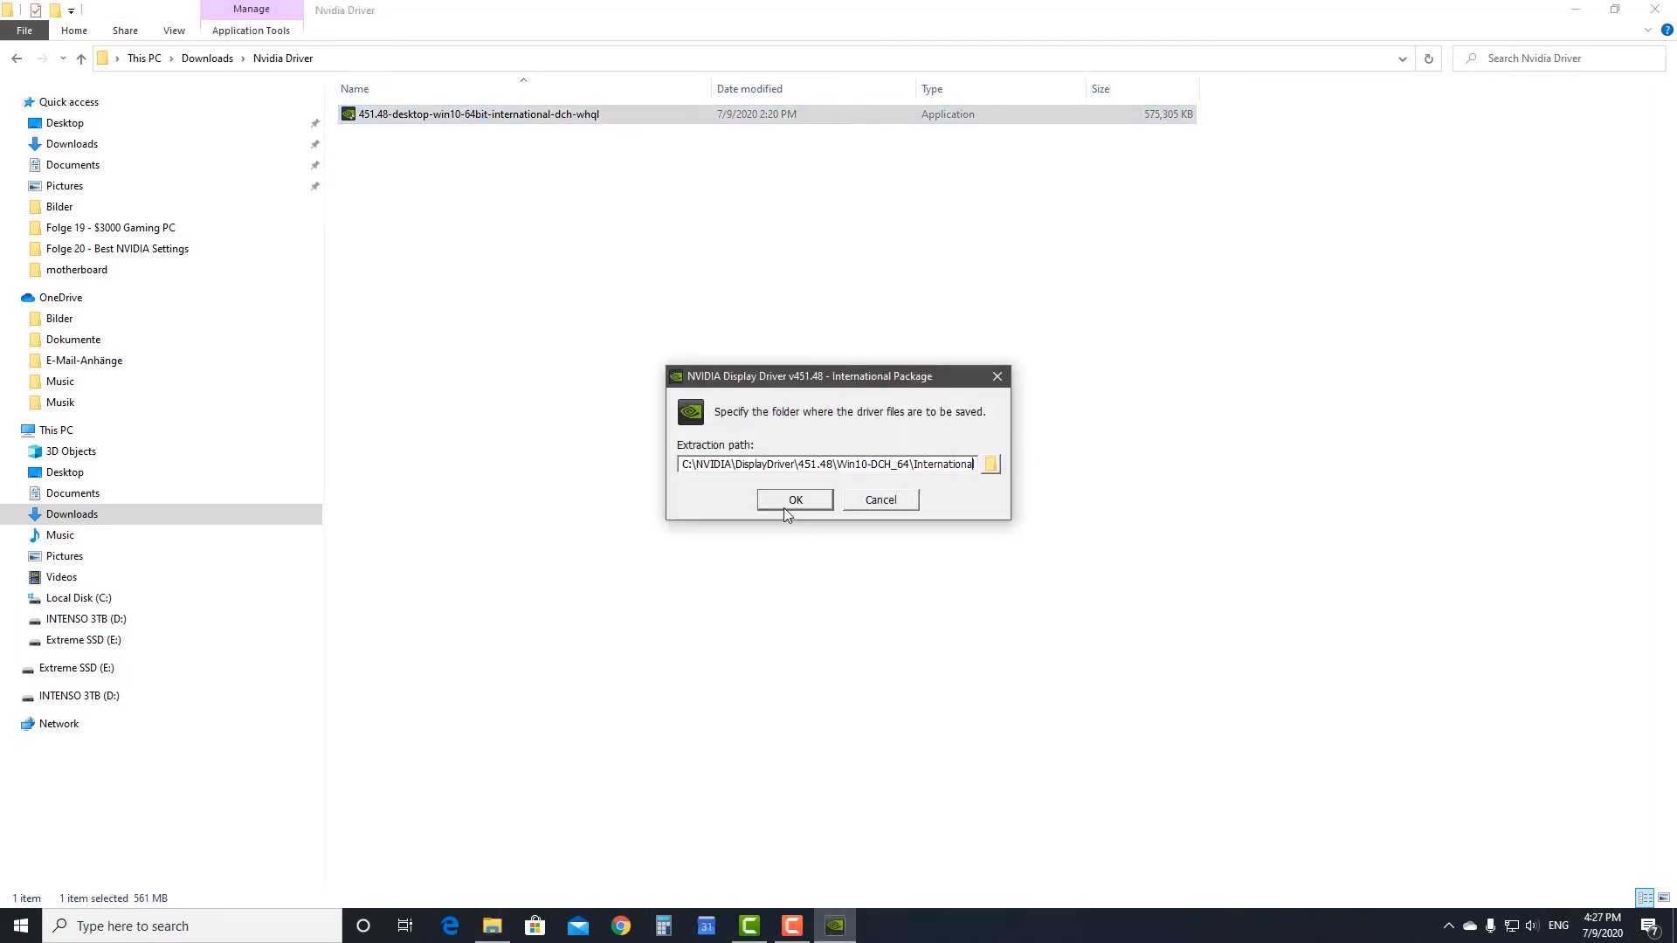
left_click(787, 503)
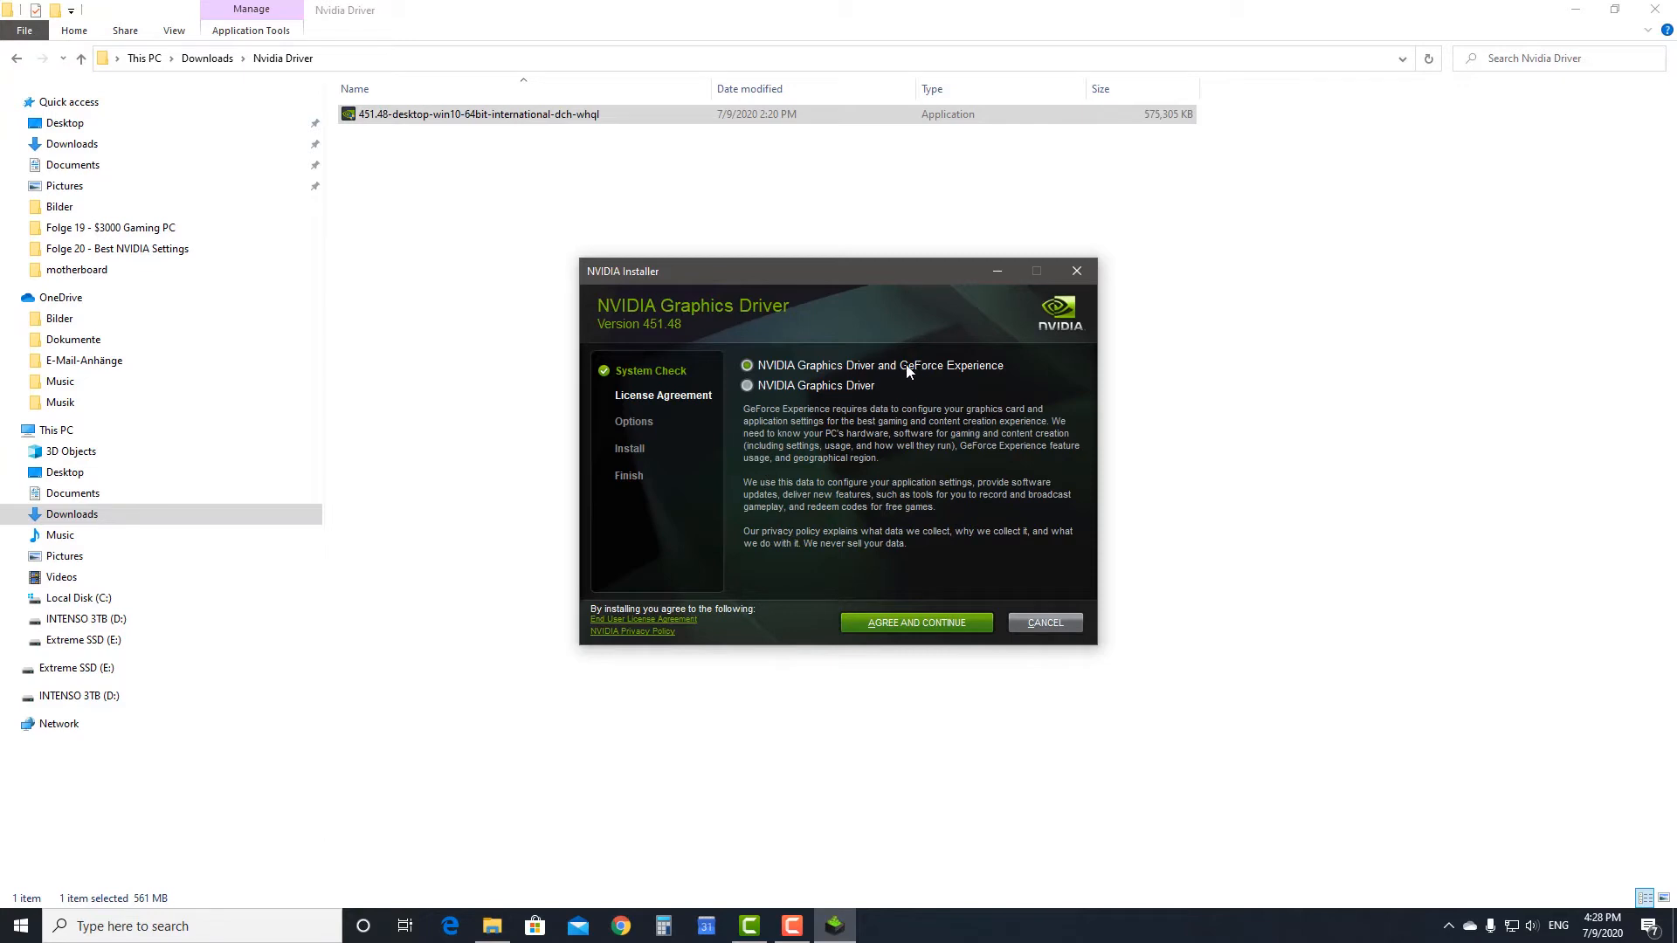
left_click(746, 386)
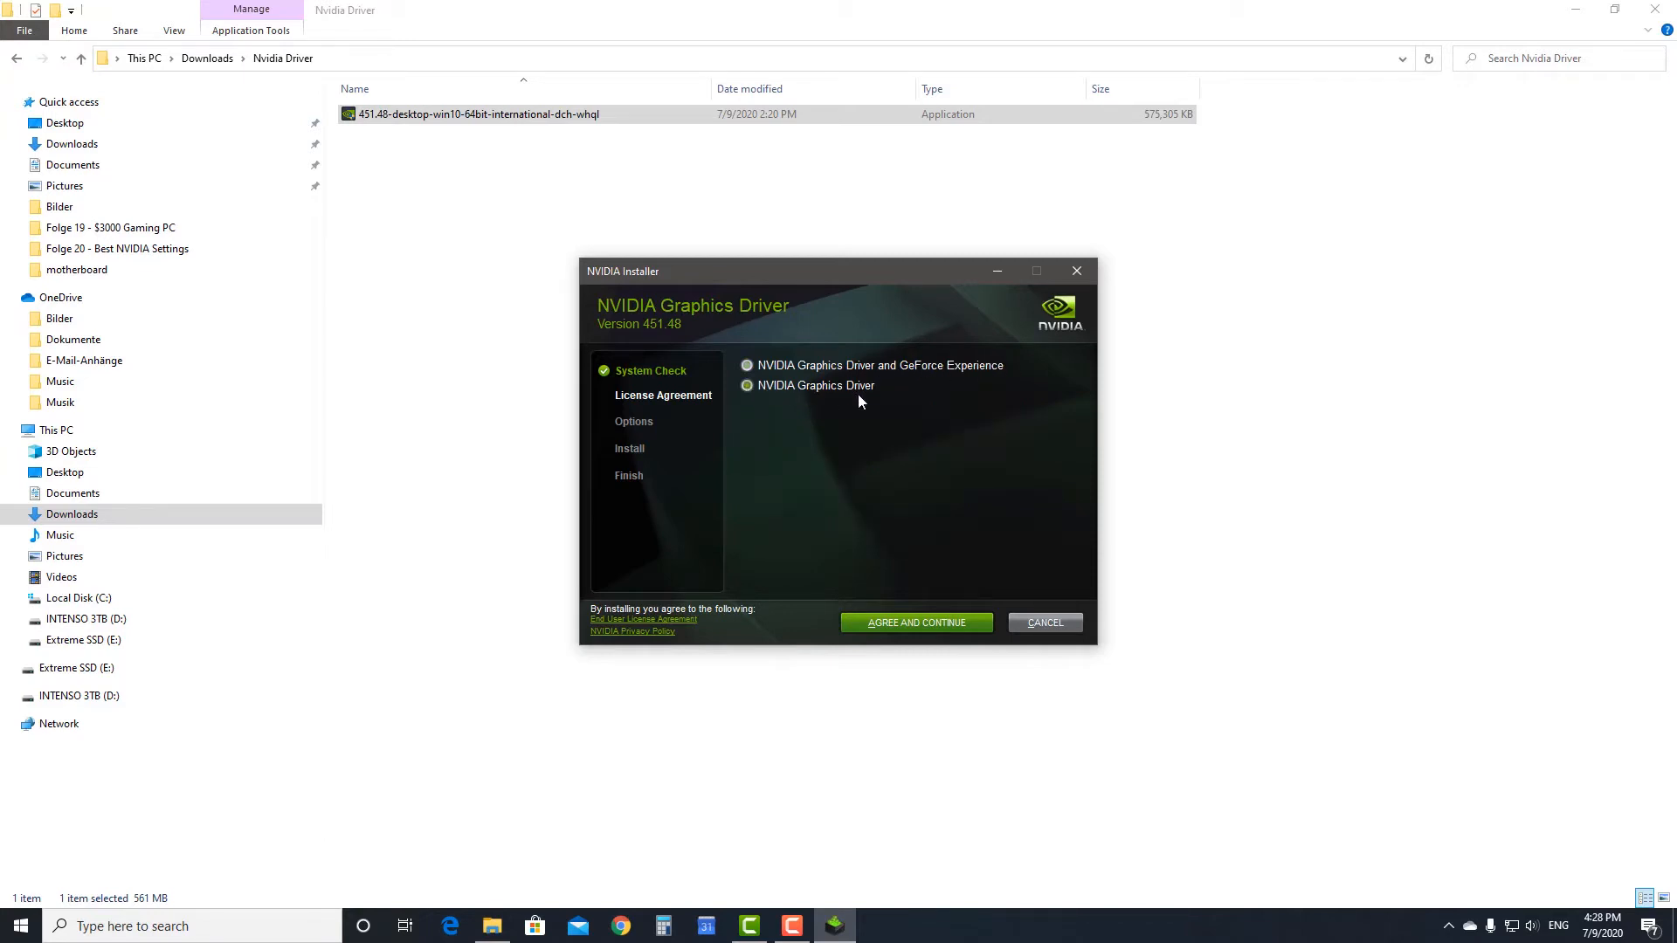
left_click(893, 627)
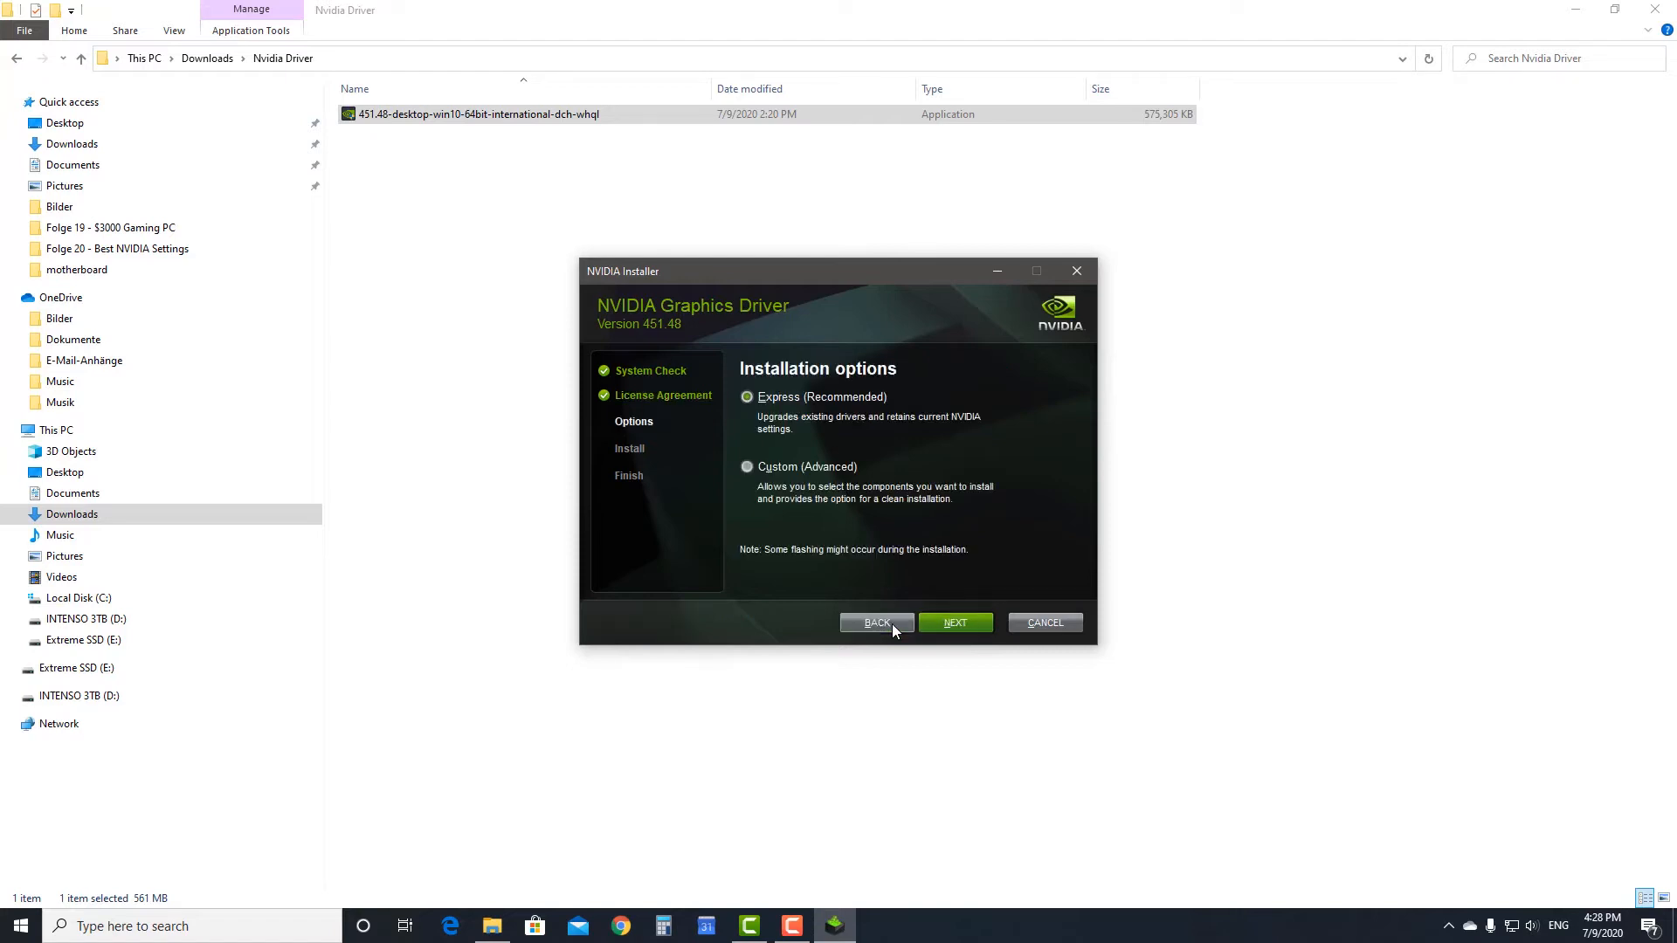
left_click(964, 622)
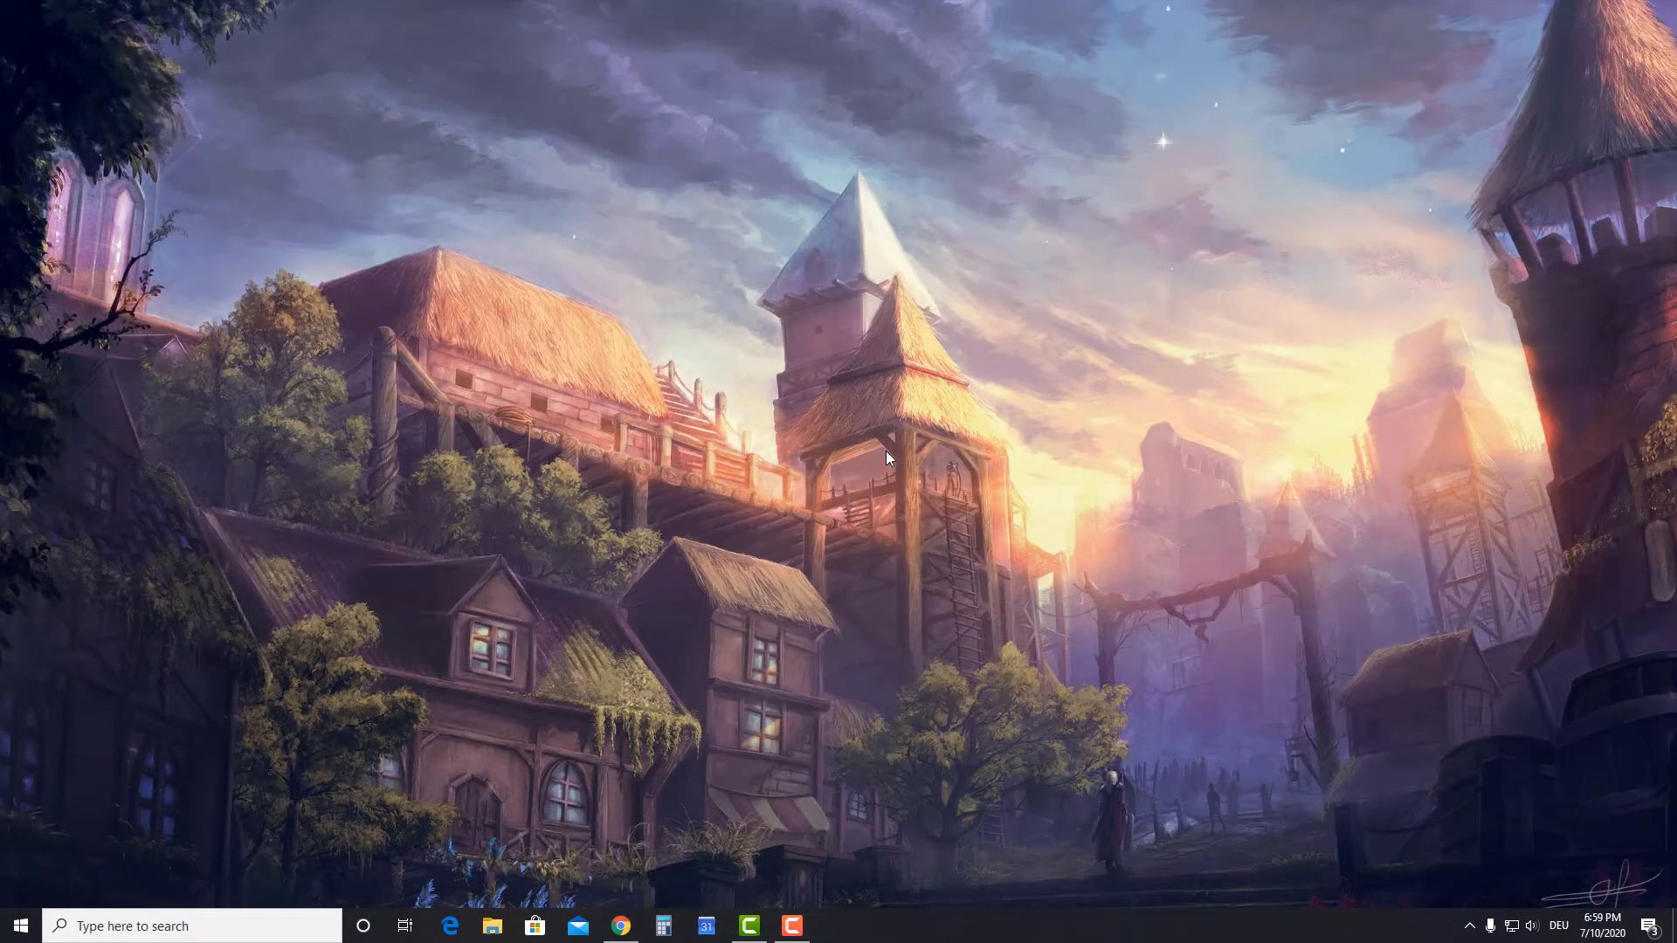
- Open NVIDIA Control Panel from the desktop and apply "Use the advanced 3D image settings" for the image preview settings
right_click(886, 451)
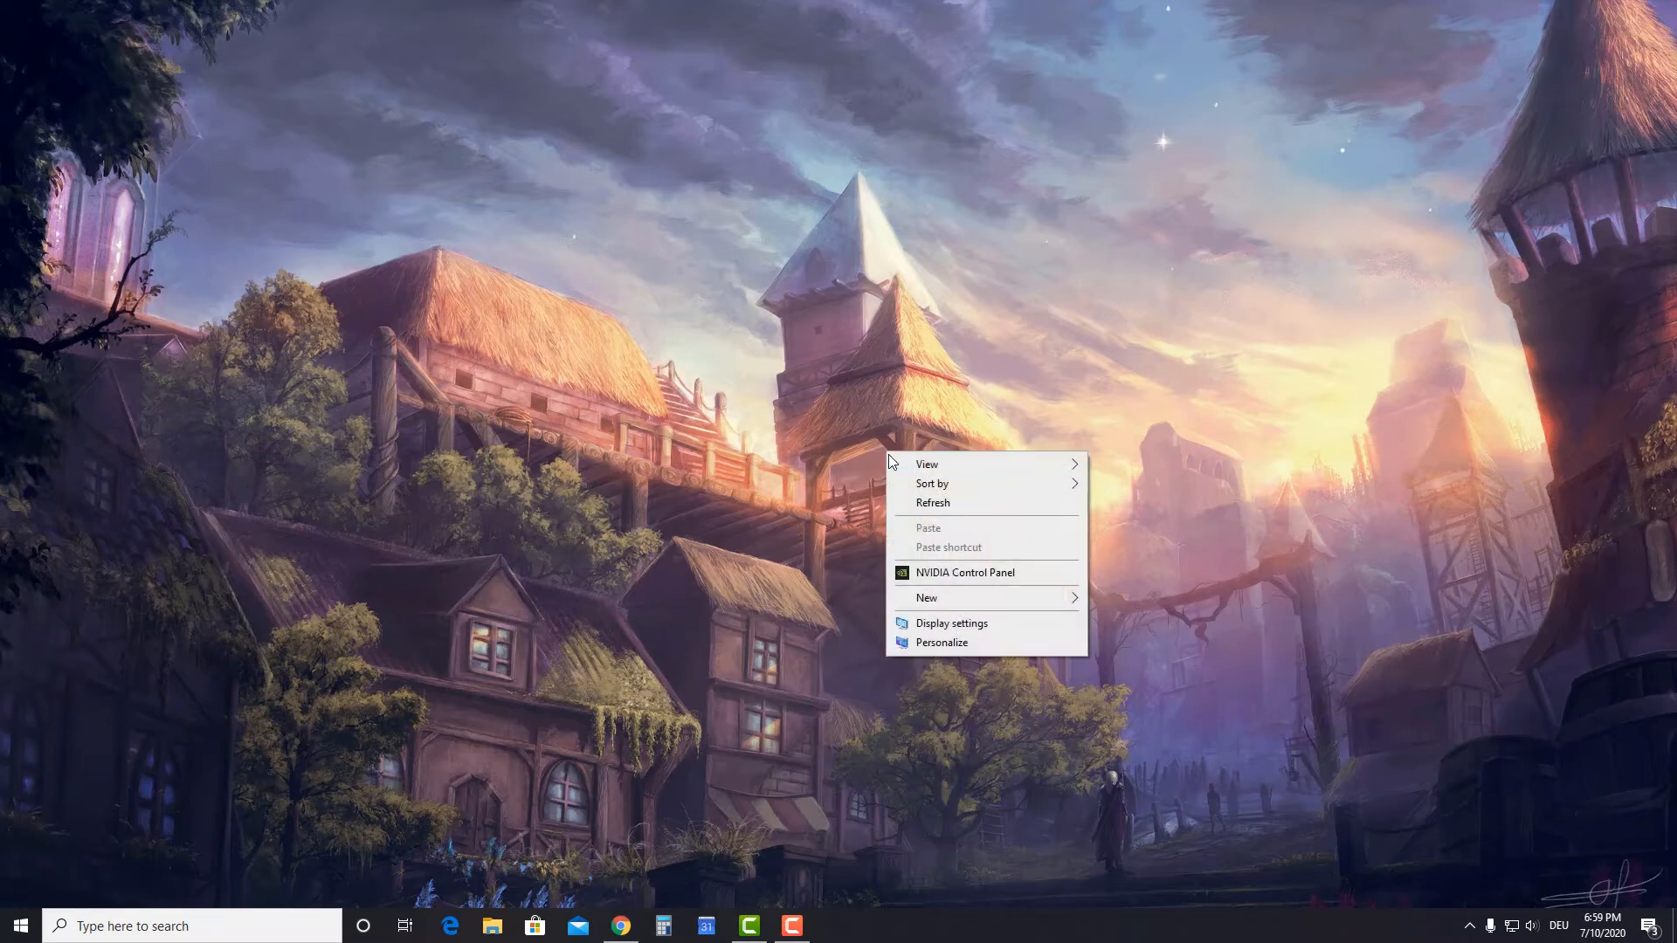
left_click(915, 573)
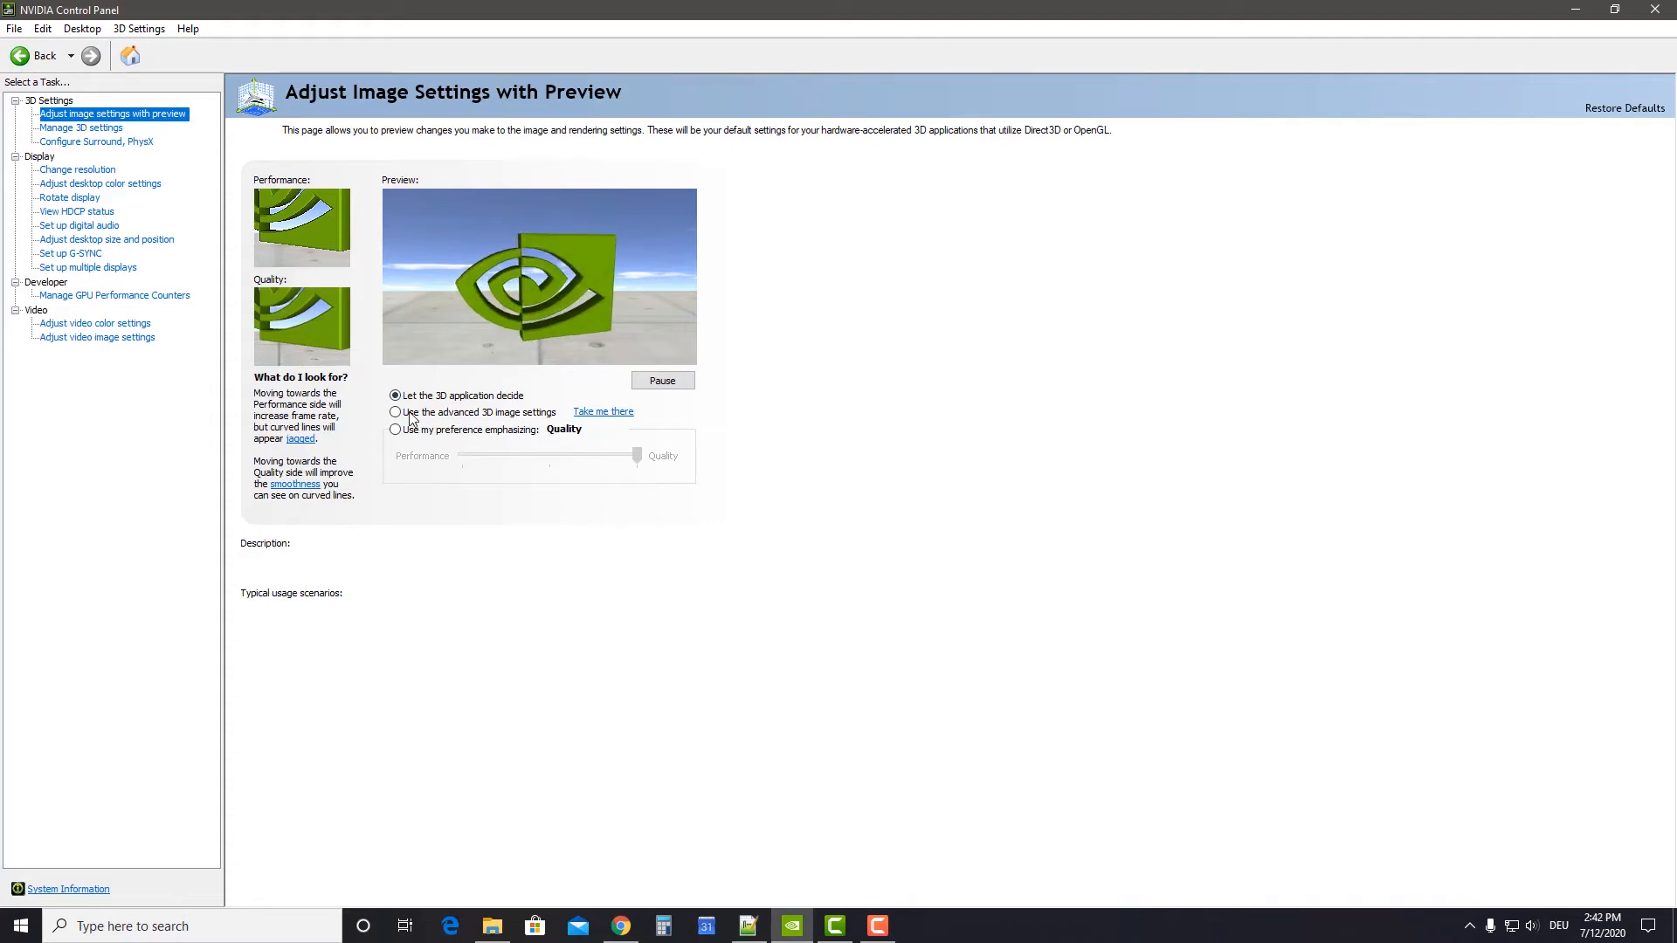
mouse_move(412, 420)
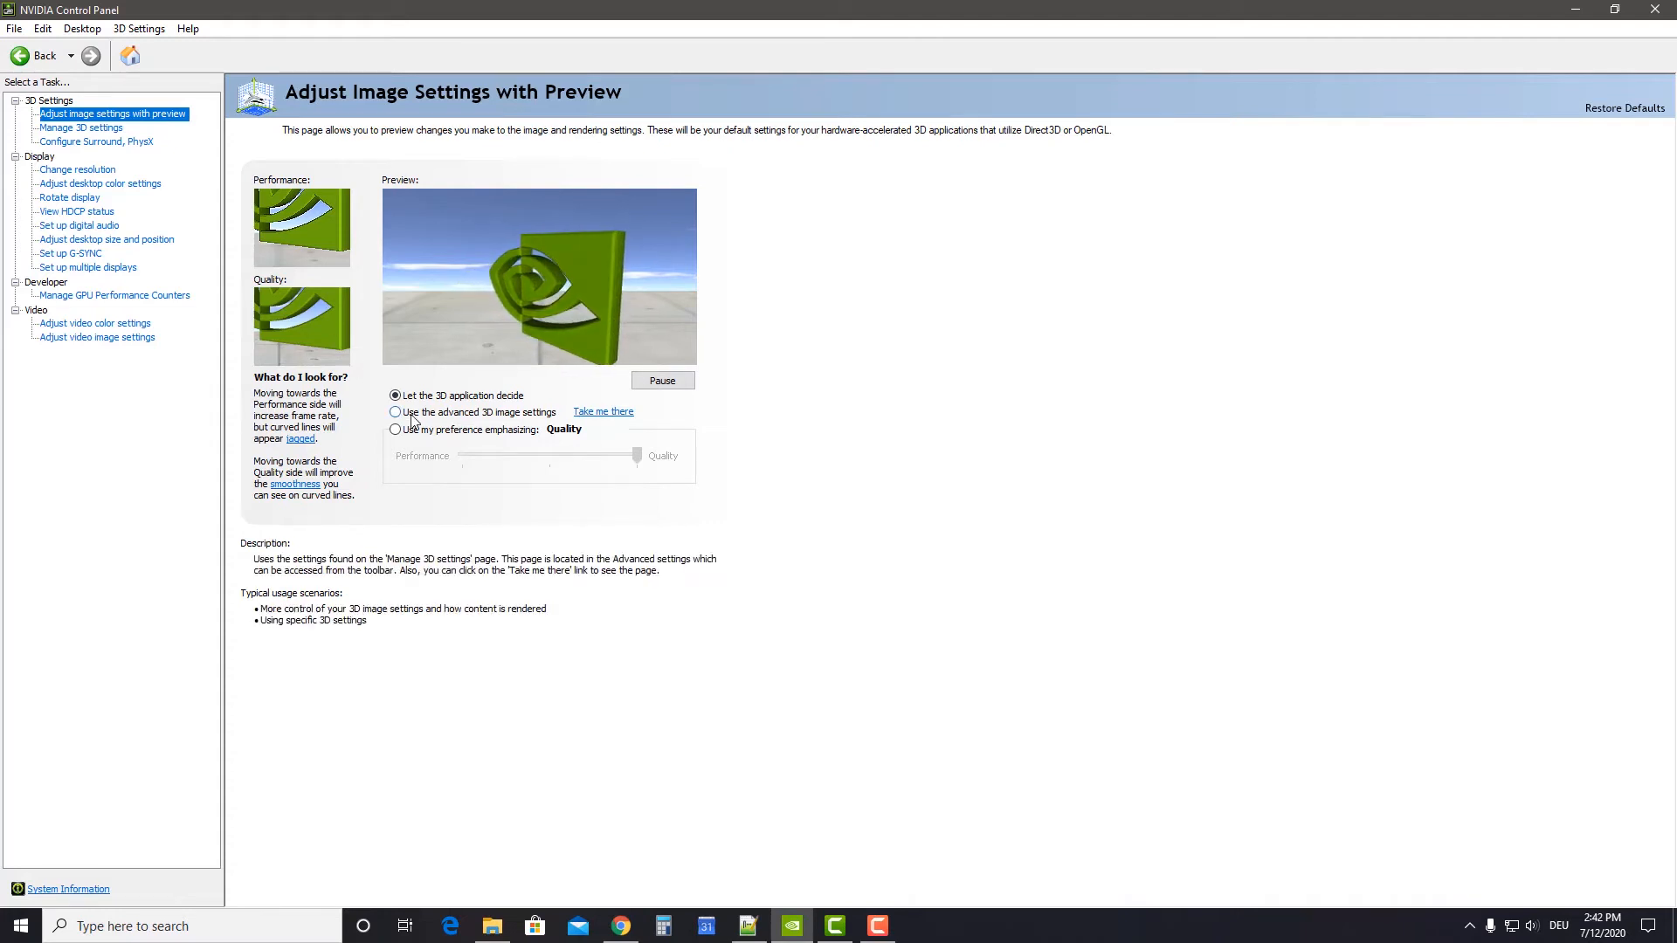
left_click(412, 415)
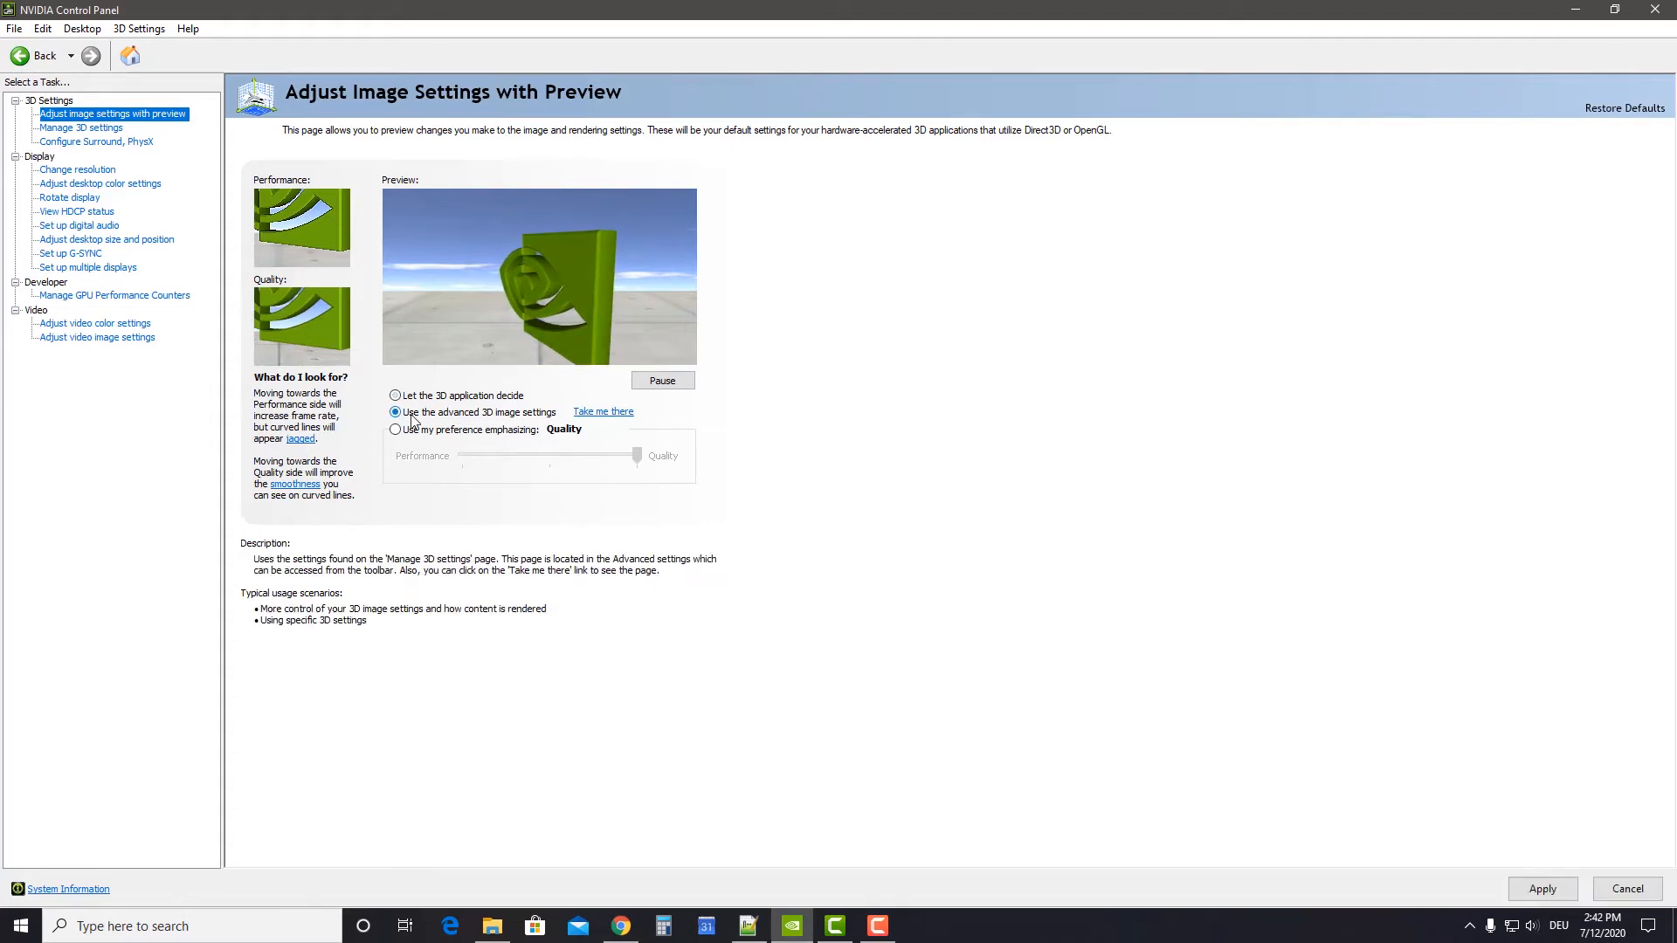
left_click(1542, 889)
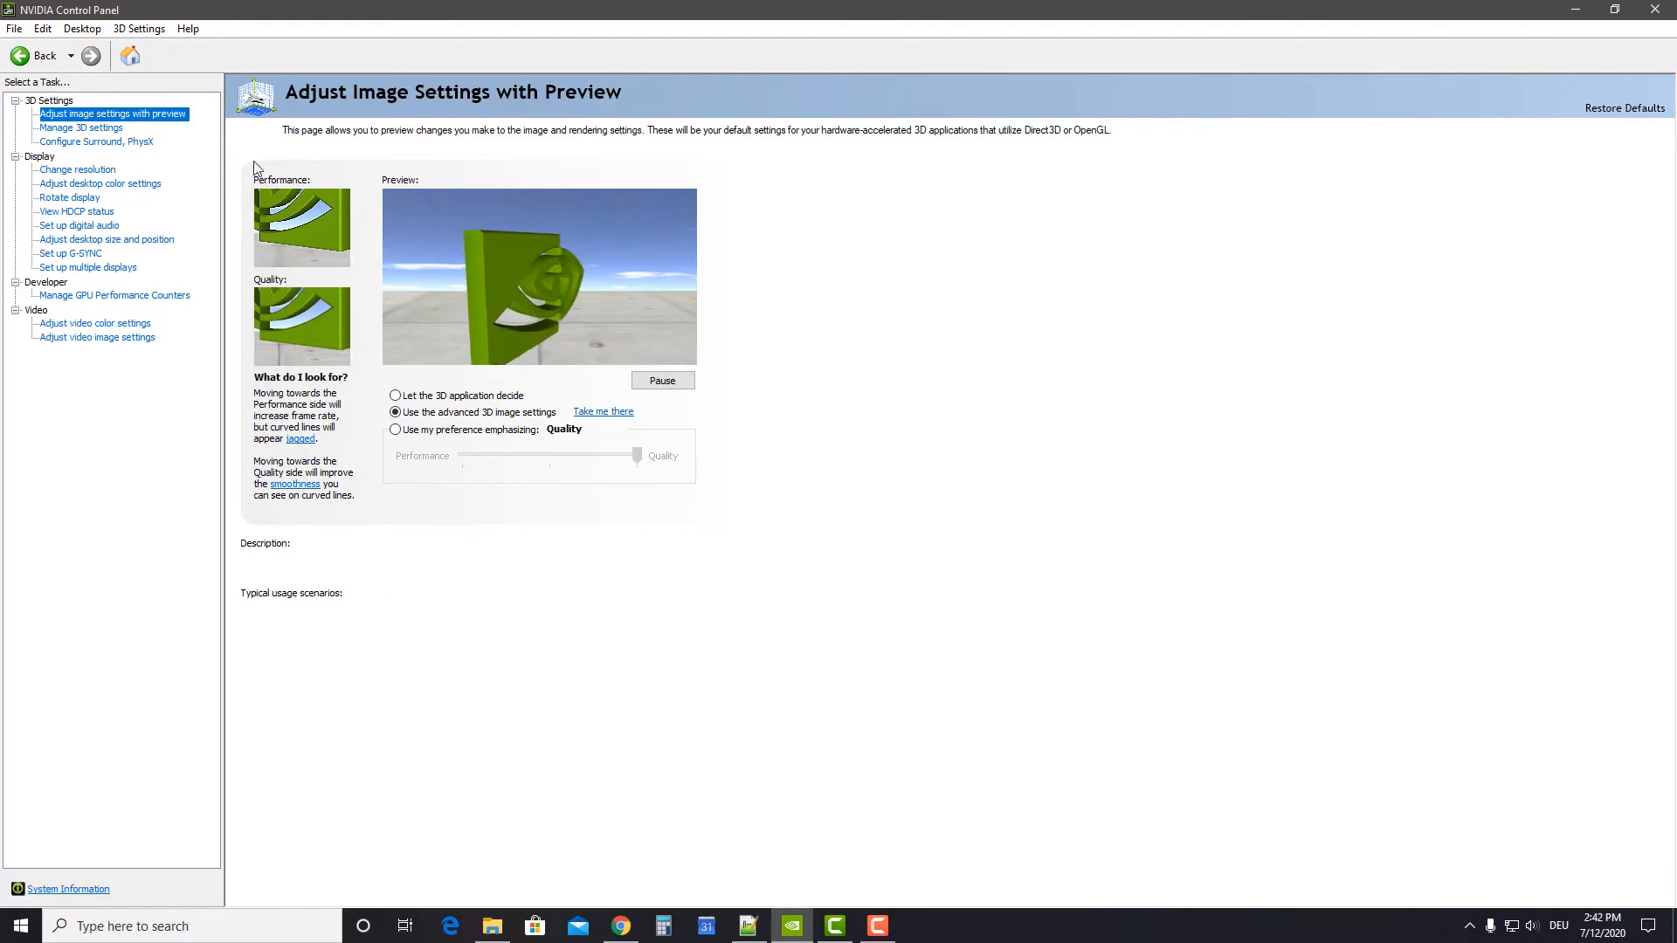
- In the global 3D settings, turn on Image Sharpening with sharpen 0.50 and ignore film grain 0.17
left_click(103, 130)
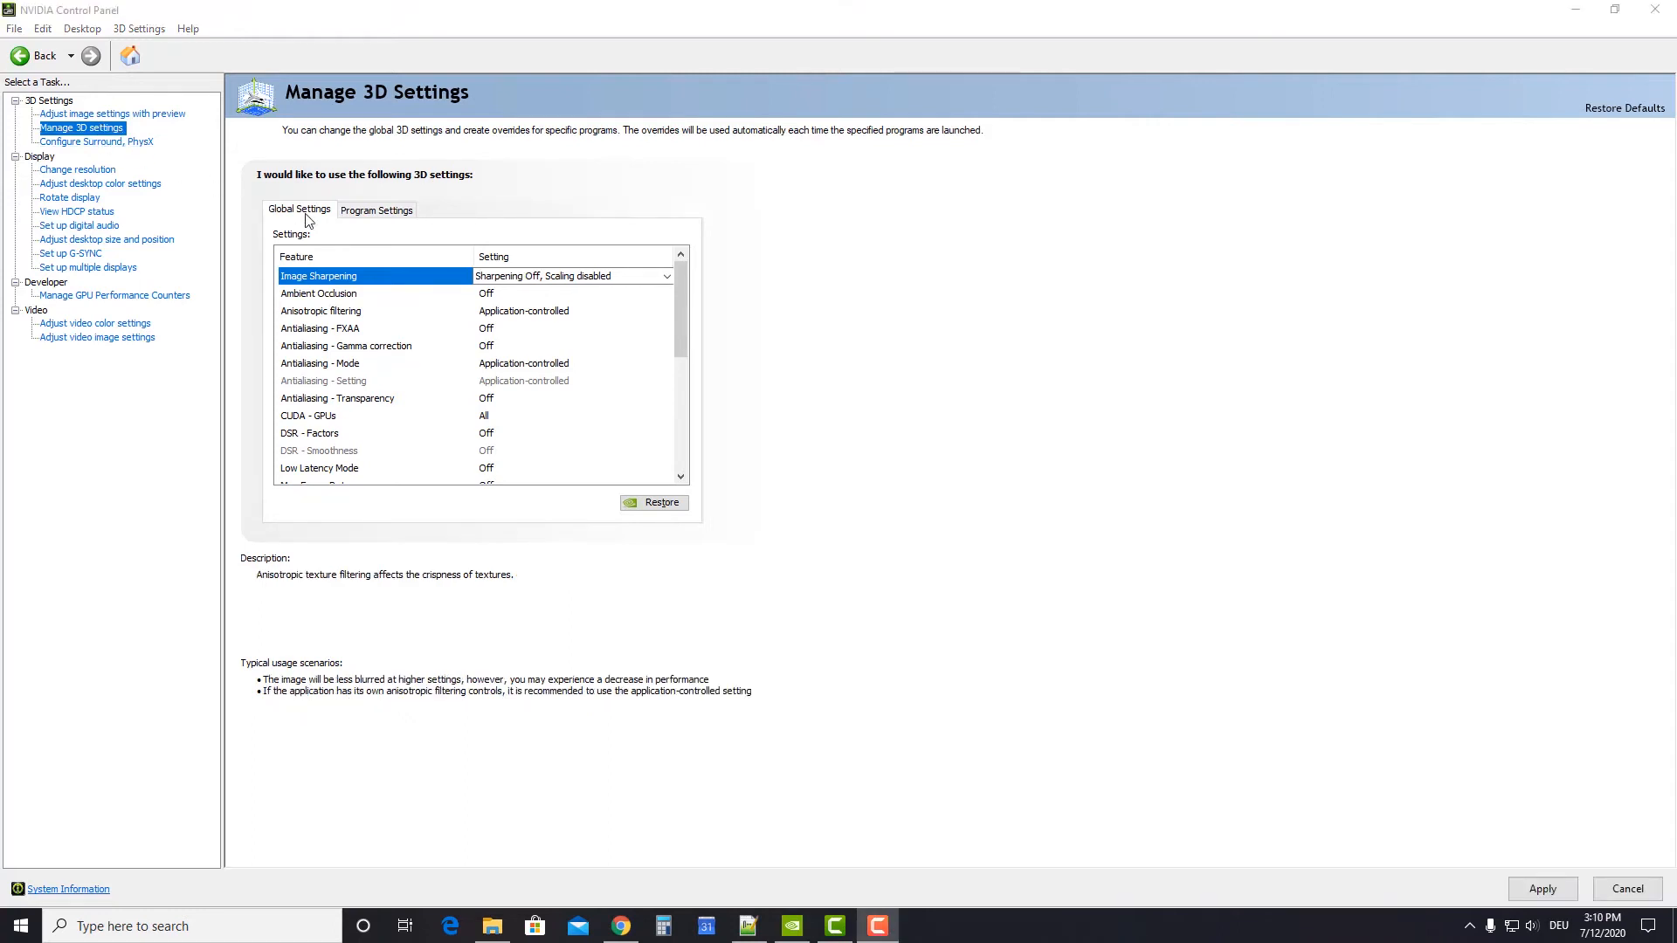
left_click(511, 276)
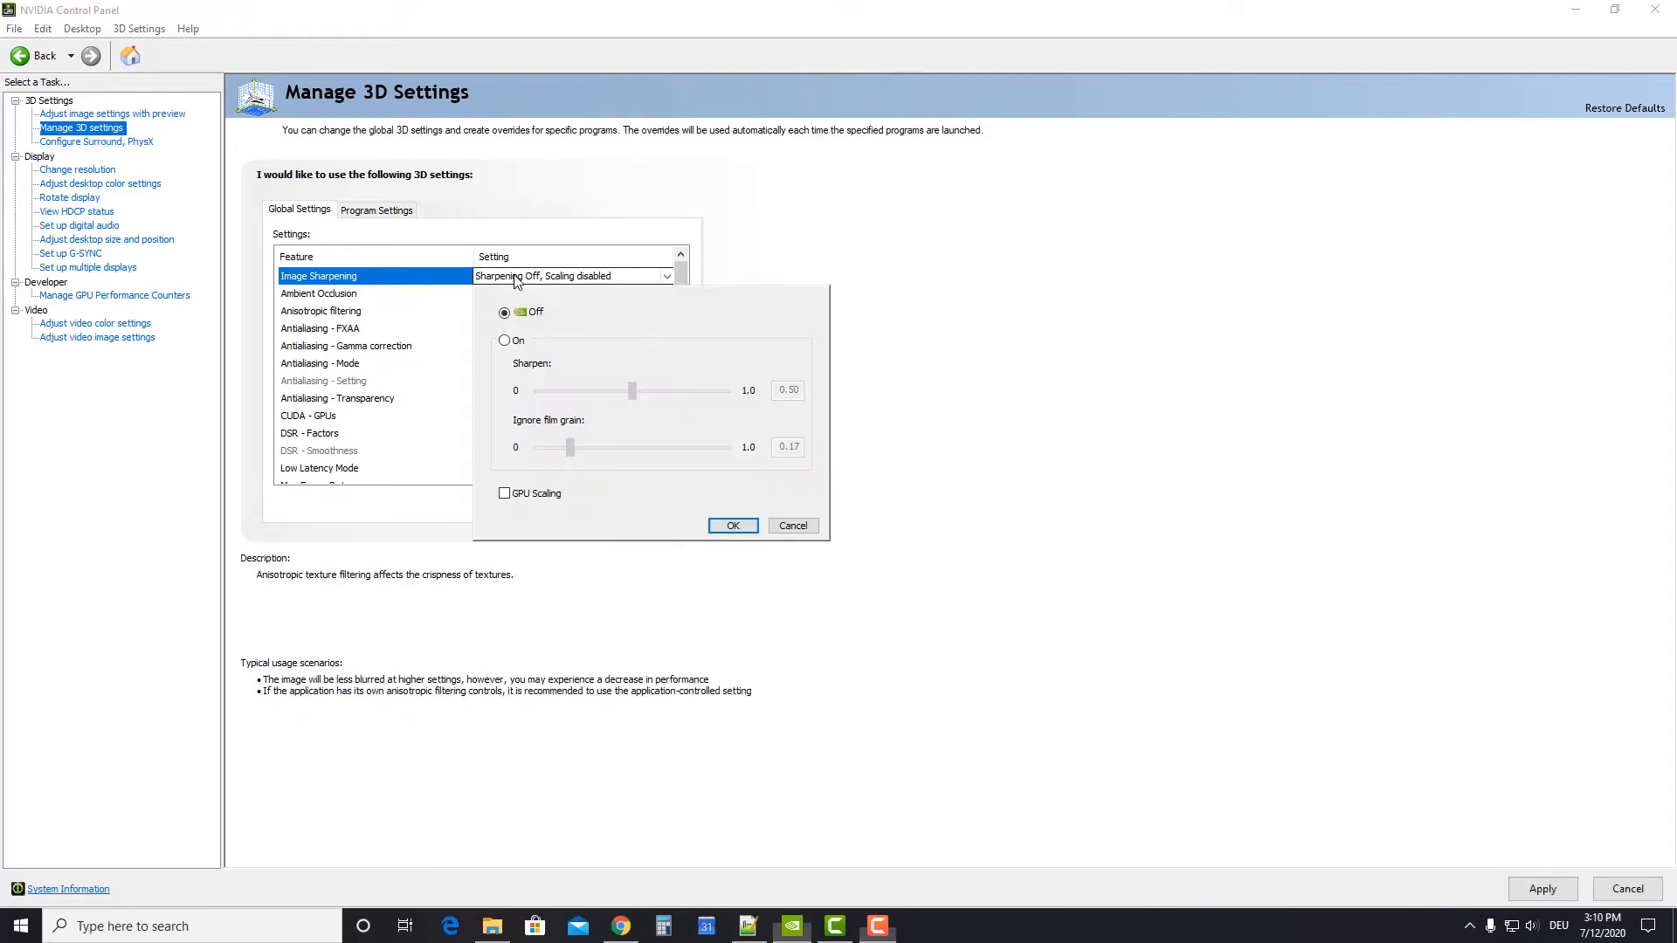
left_click(504, 341)
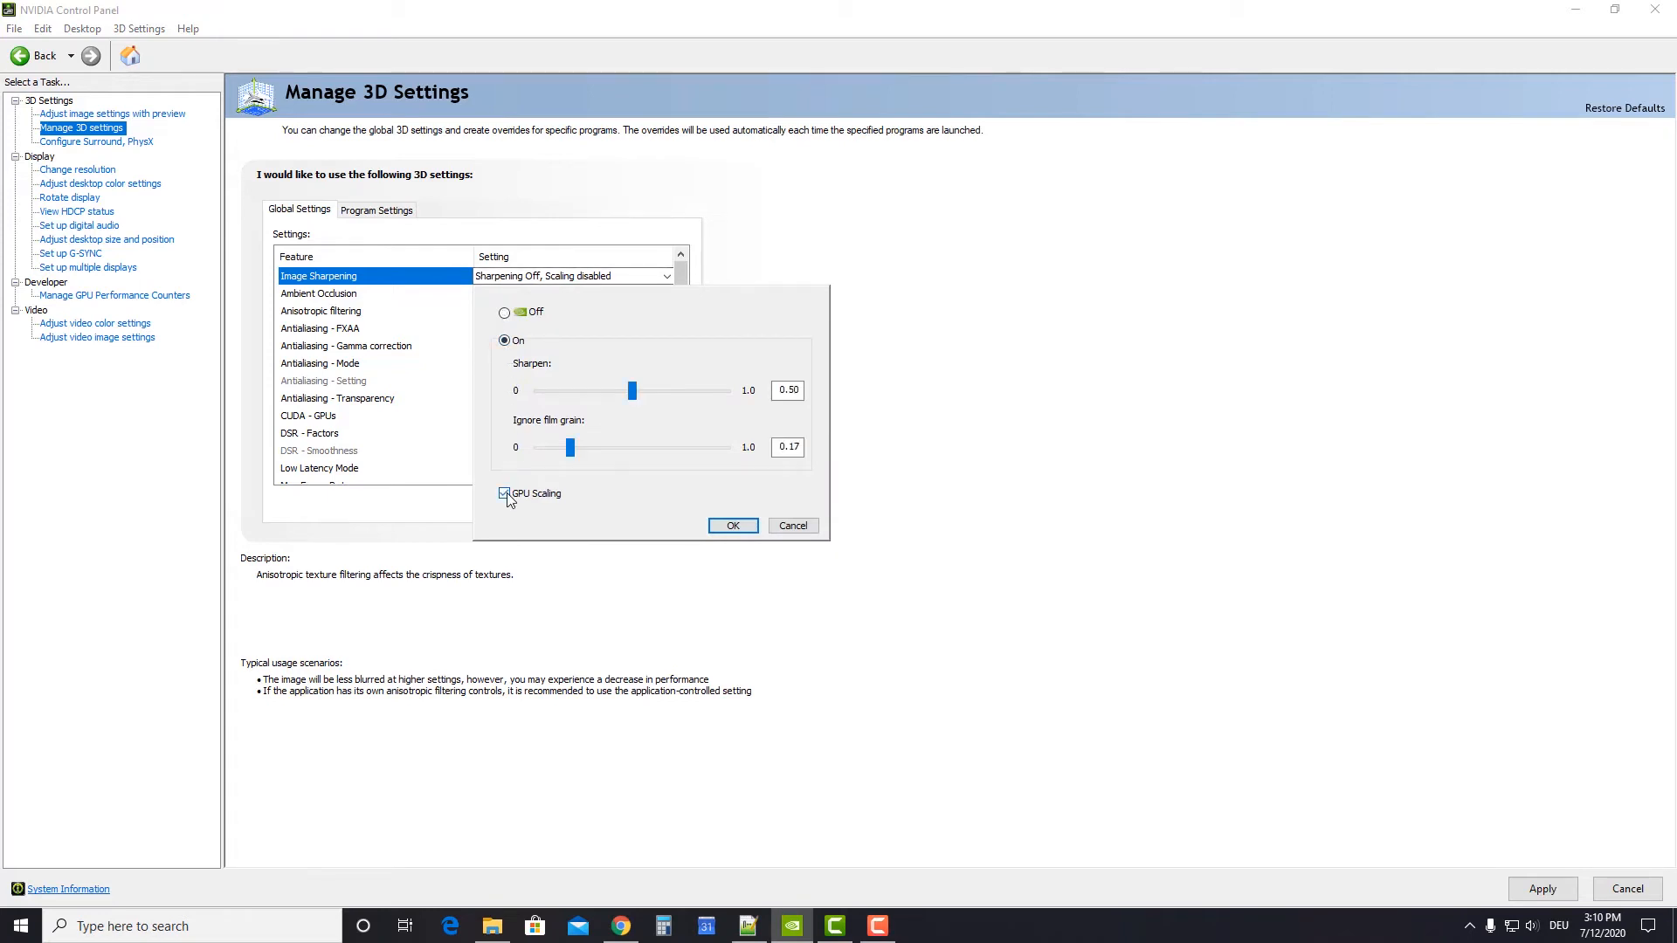
left_click(732, 526)
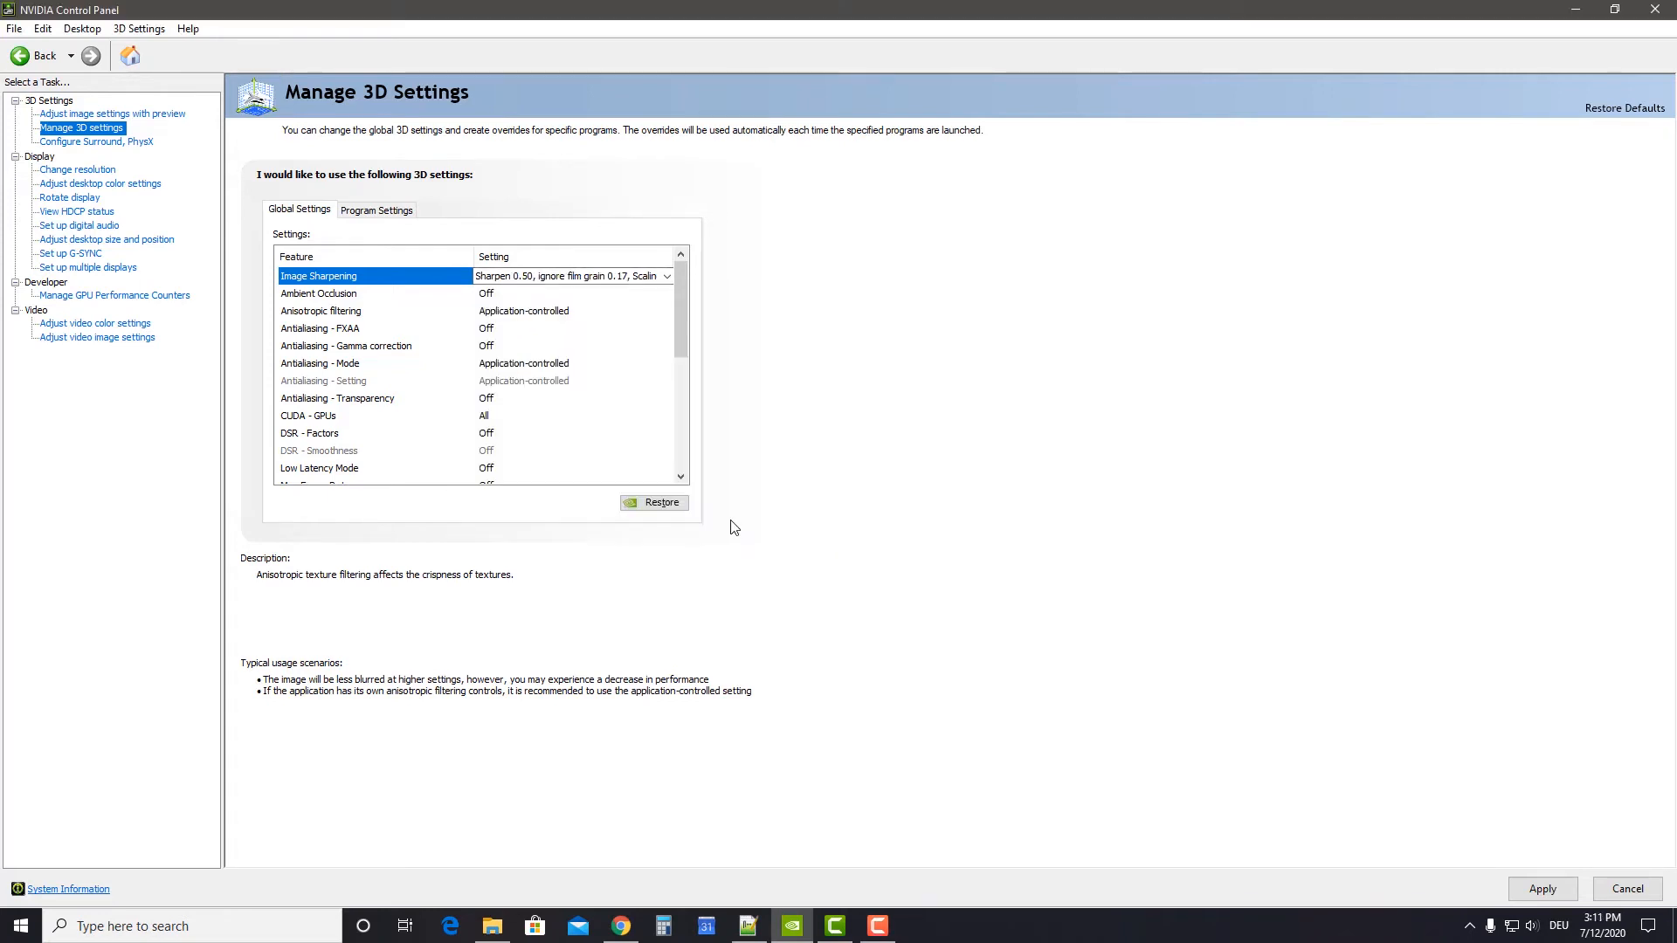
- Set Low Latency Mode to Ultra in the global 3D settings
left_click(404, 472)
left_click(522, 472)
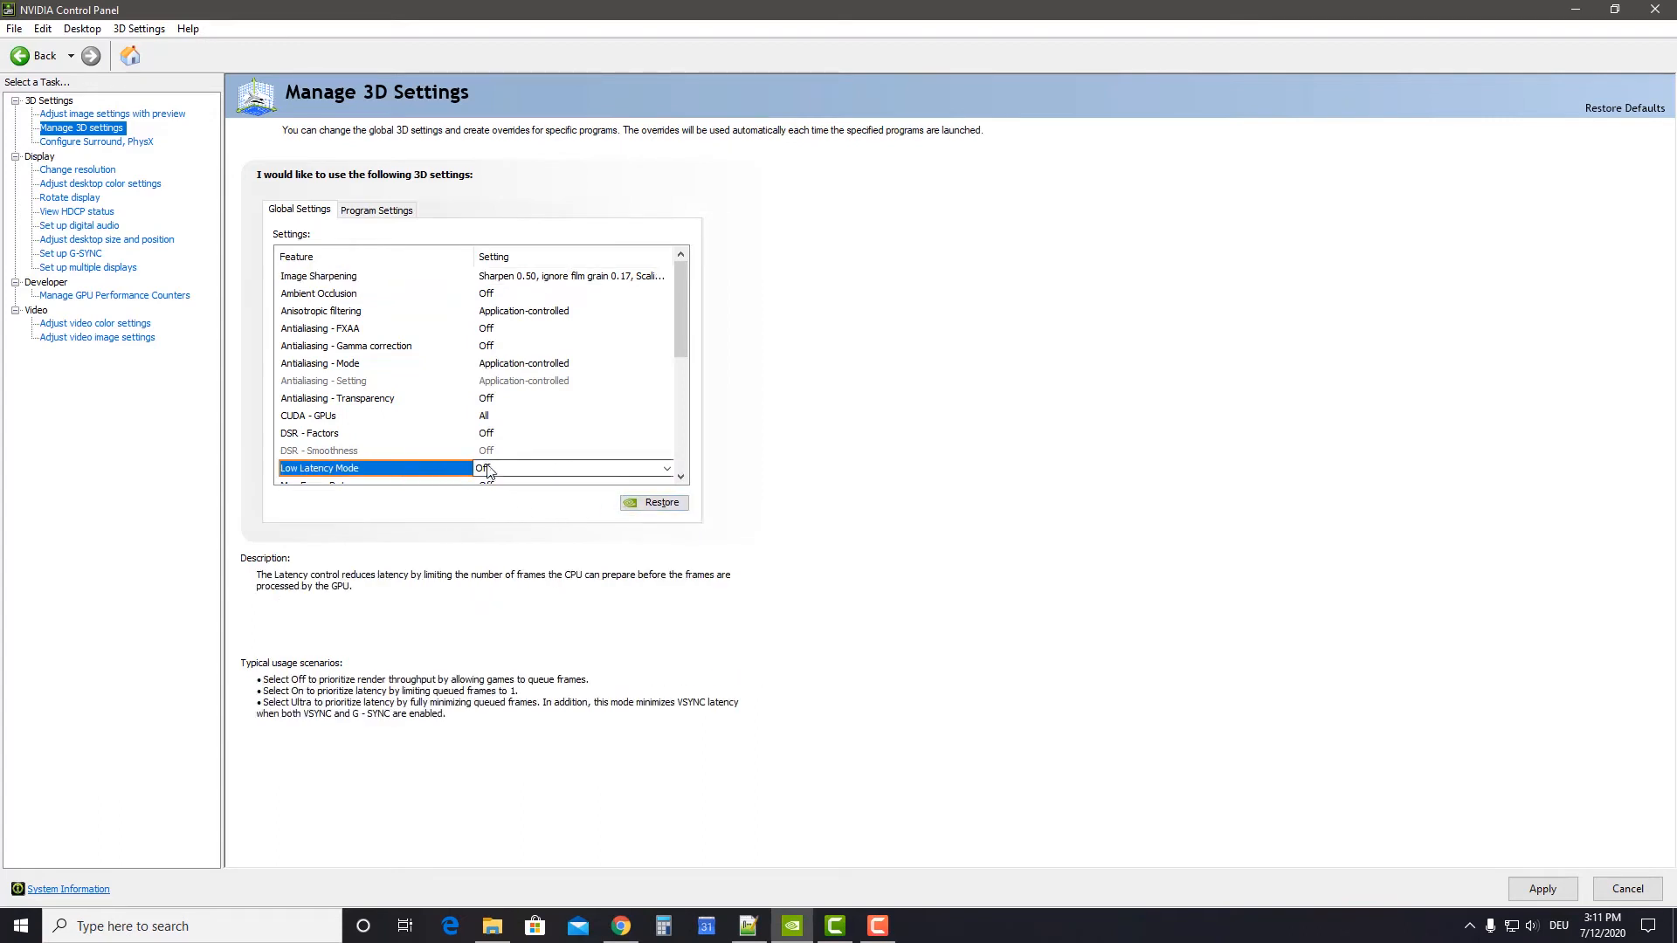
left_click(493, 513)
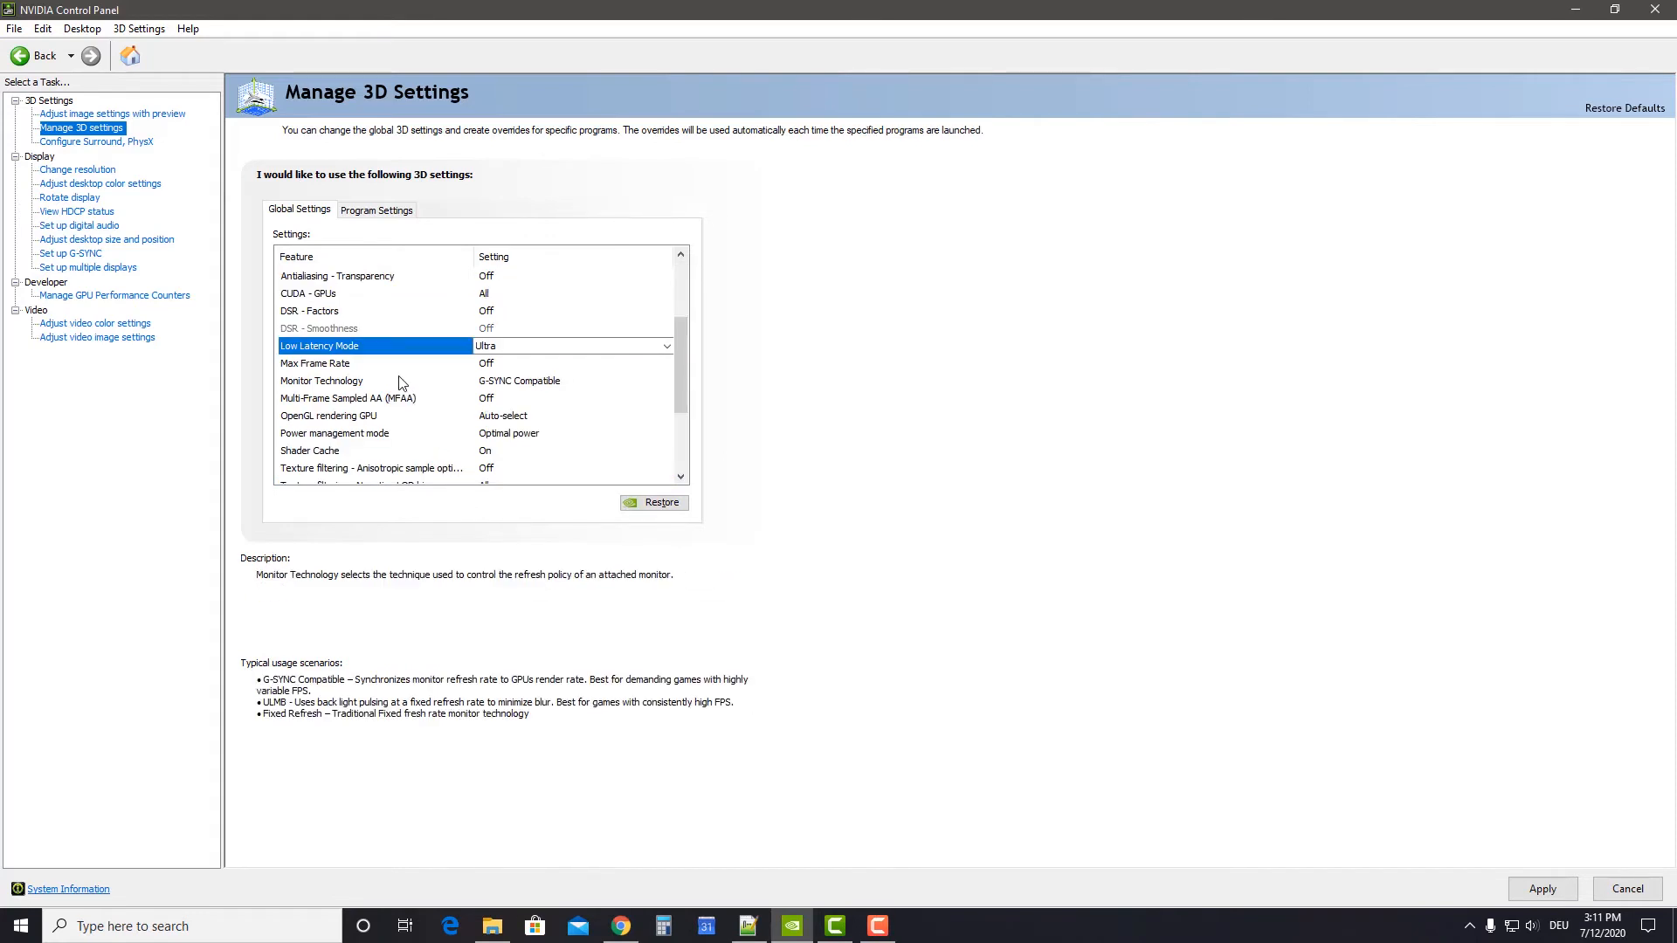
- Select G-SYNC Compatible as the Monitor Technology in the global 3D settings
left_click(401, 382)
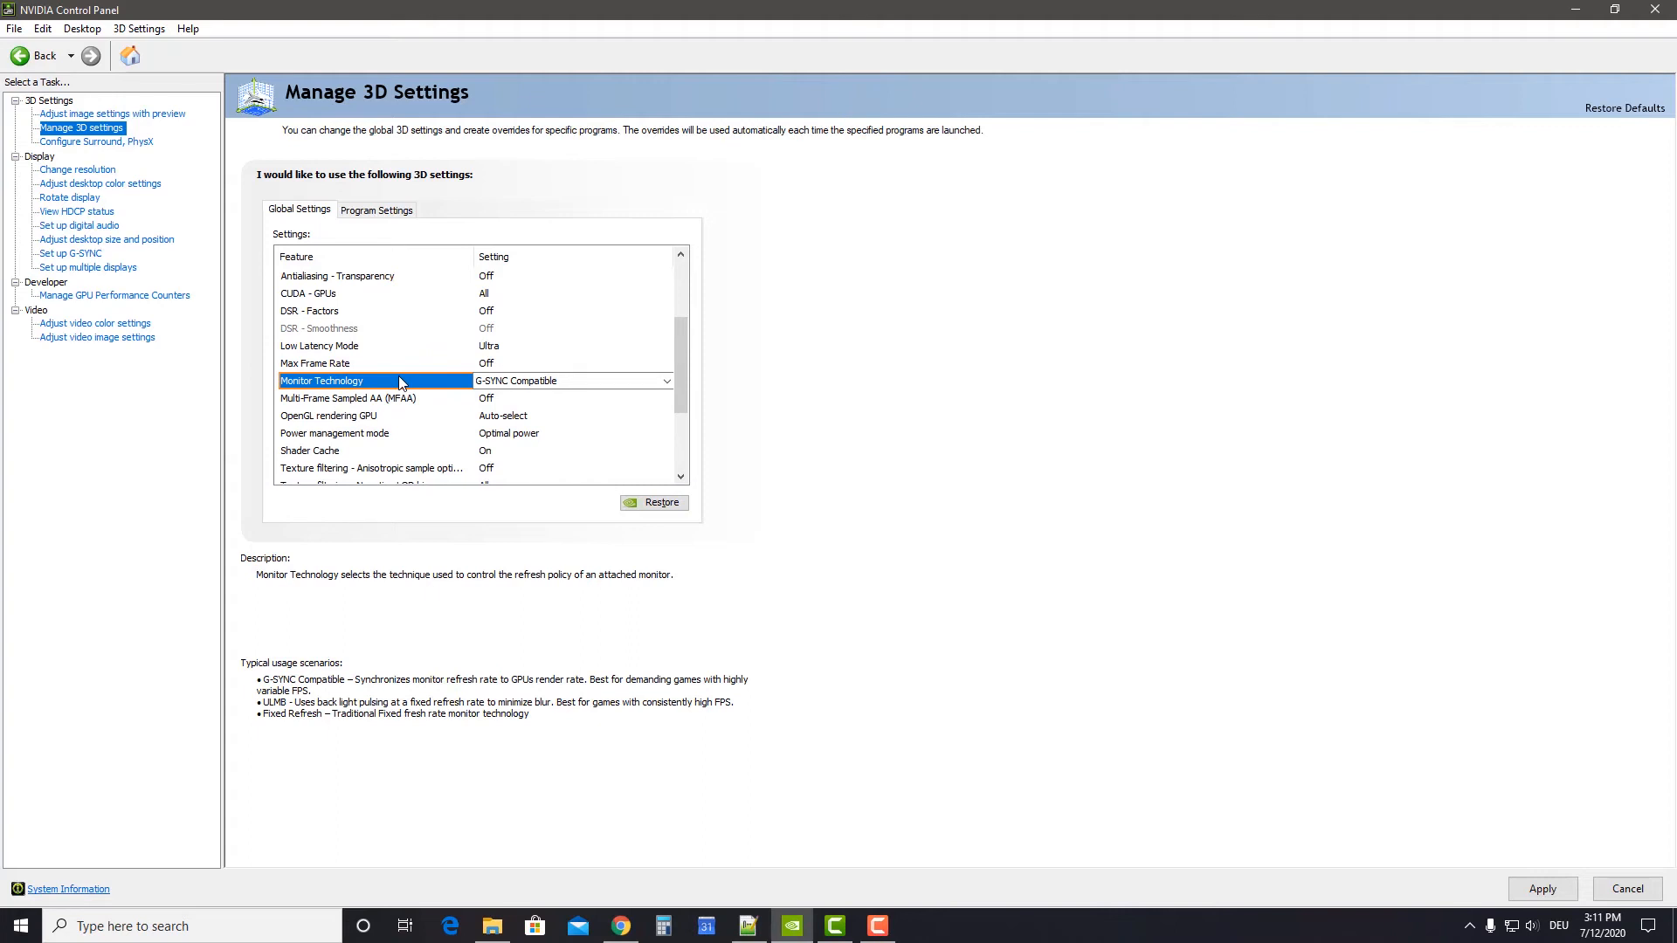
left_click(556, 384)
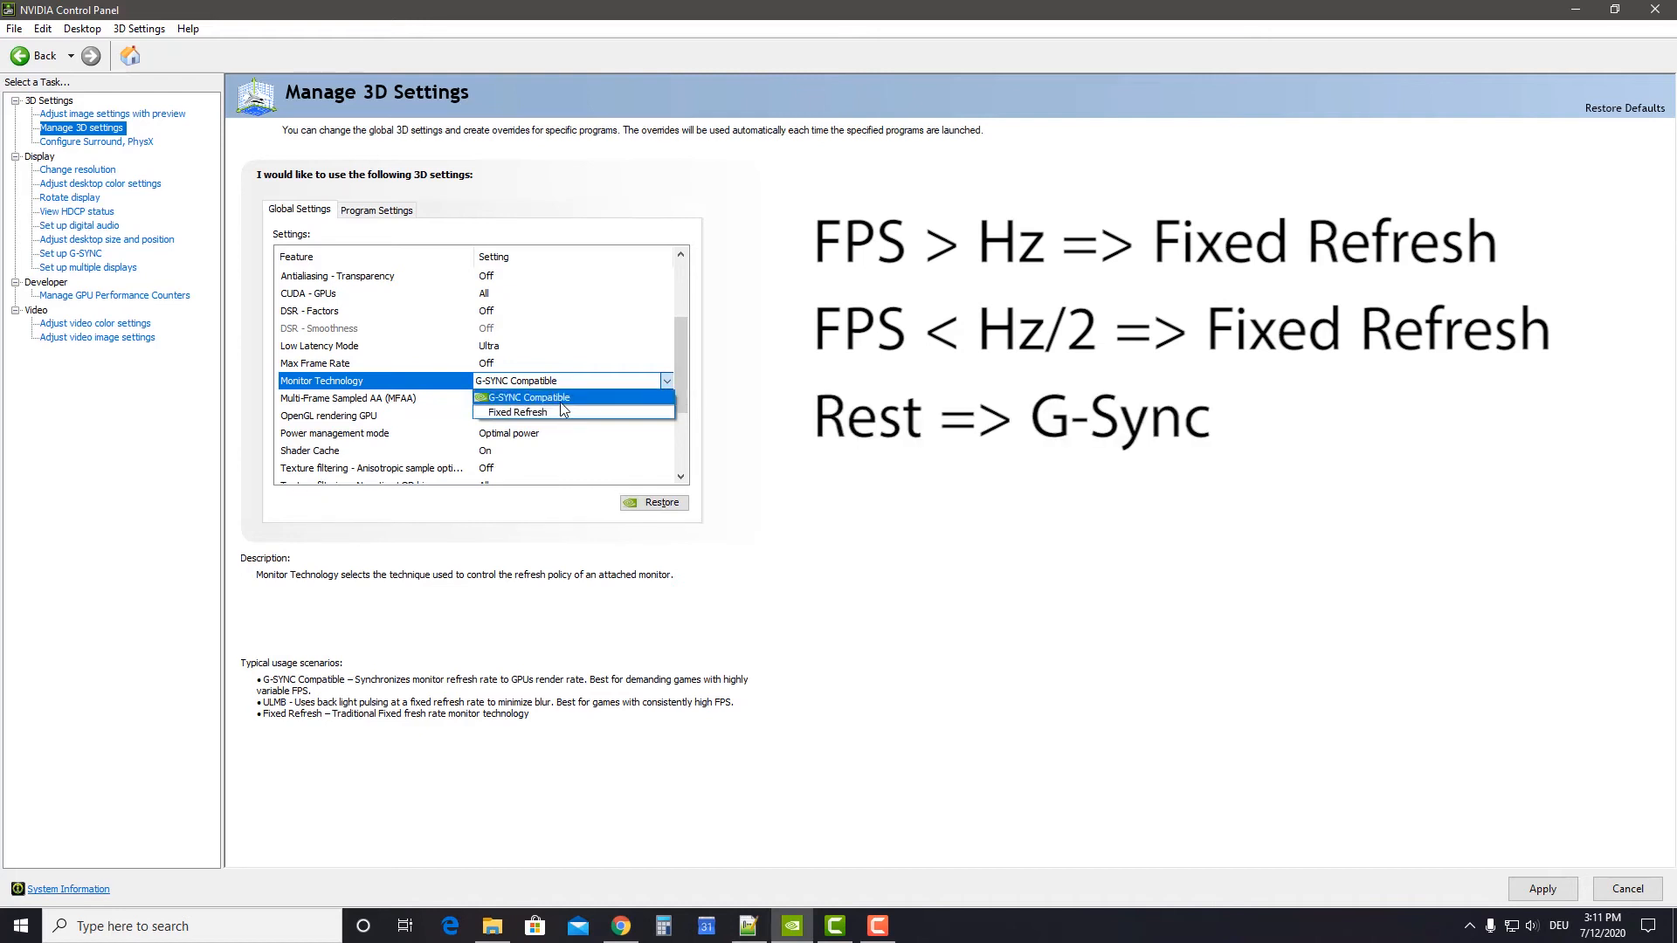
left_click(561, 403)
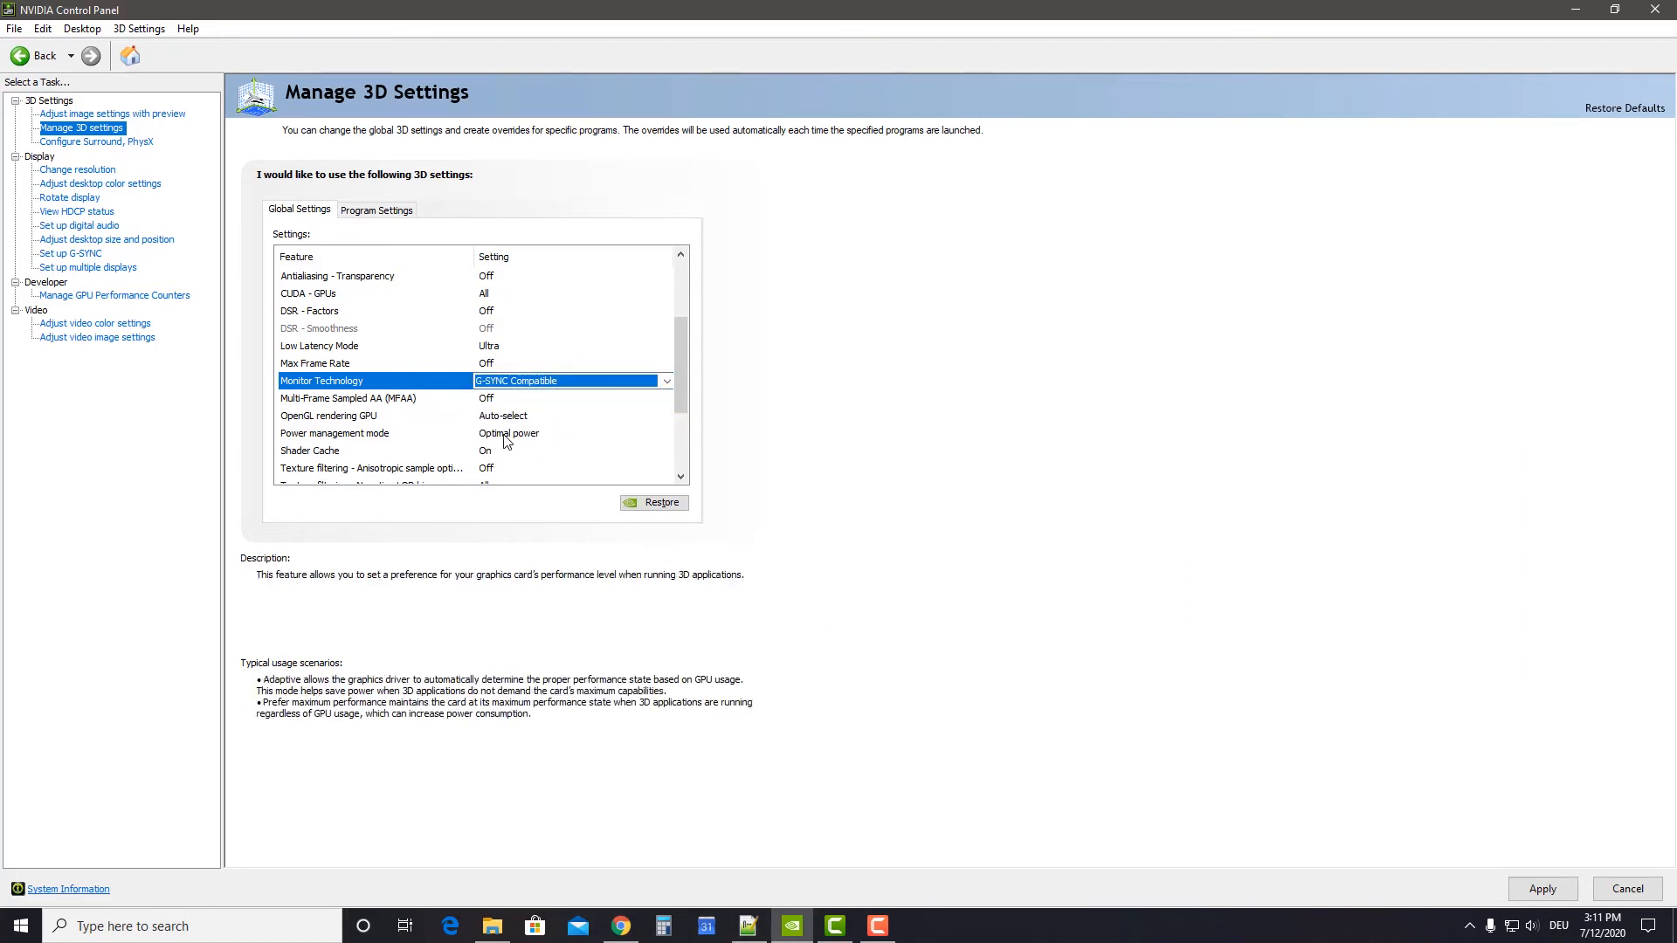
- Set the Power management mode to Prefer maximum performance in the global 3D settings
left_click(405, 437)
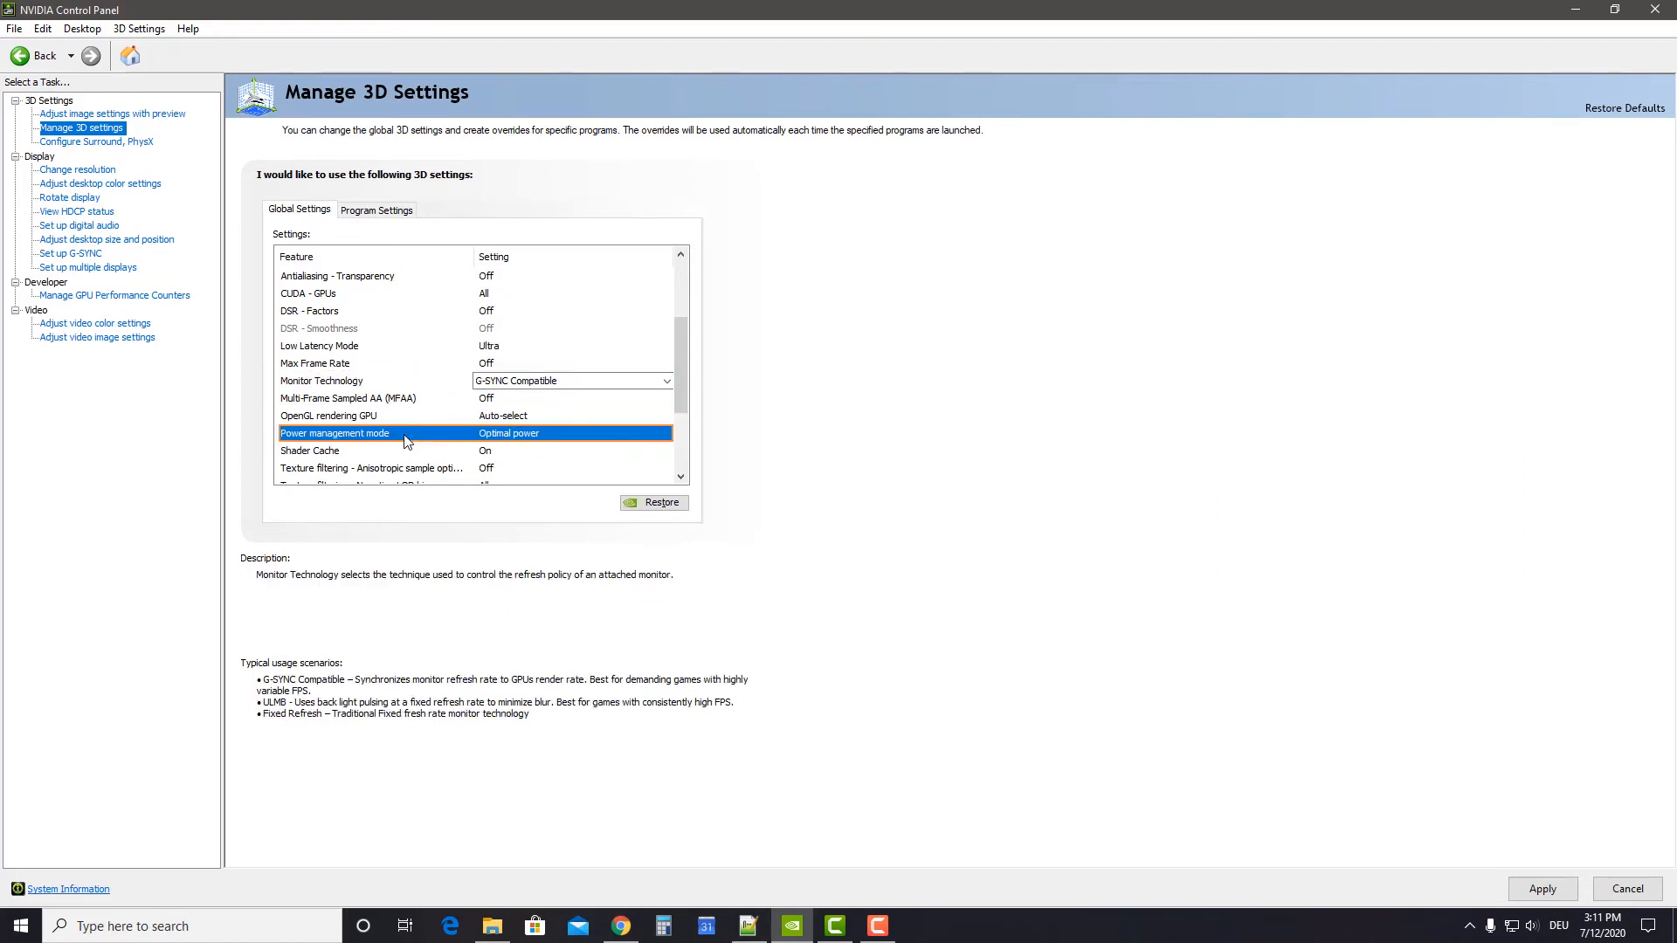
left_click(534, 437)
left_click(549, 478)
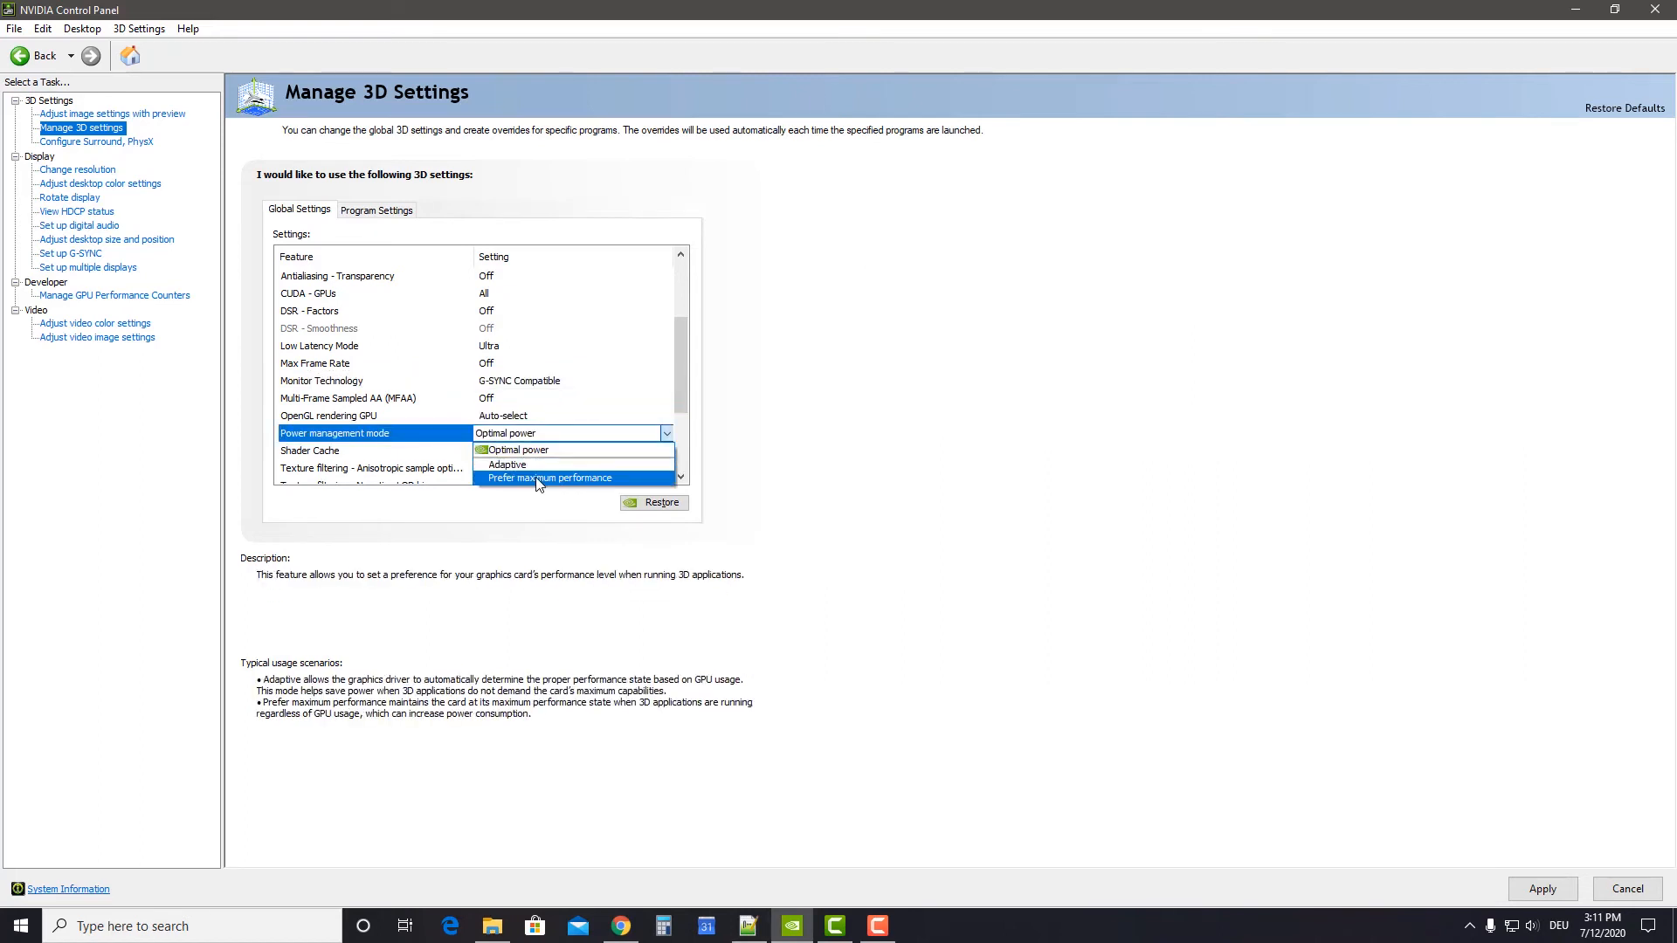
- Set Vertical sync to Fast in the global 3D settings and apply the changed settings
scroll(489, 463, "down", 3)
left_click(400, 451)
left_click(485, 451)
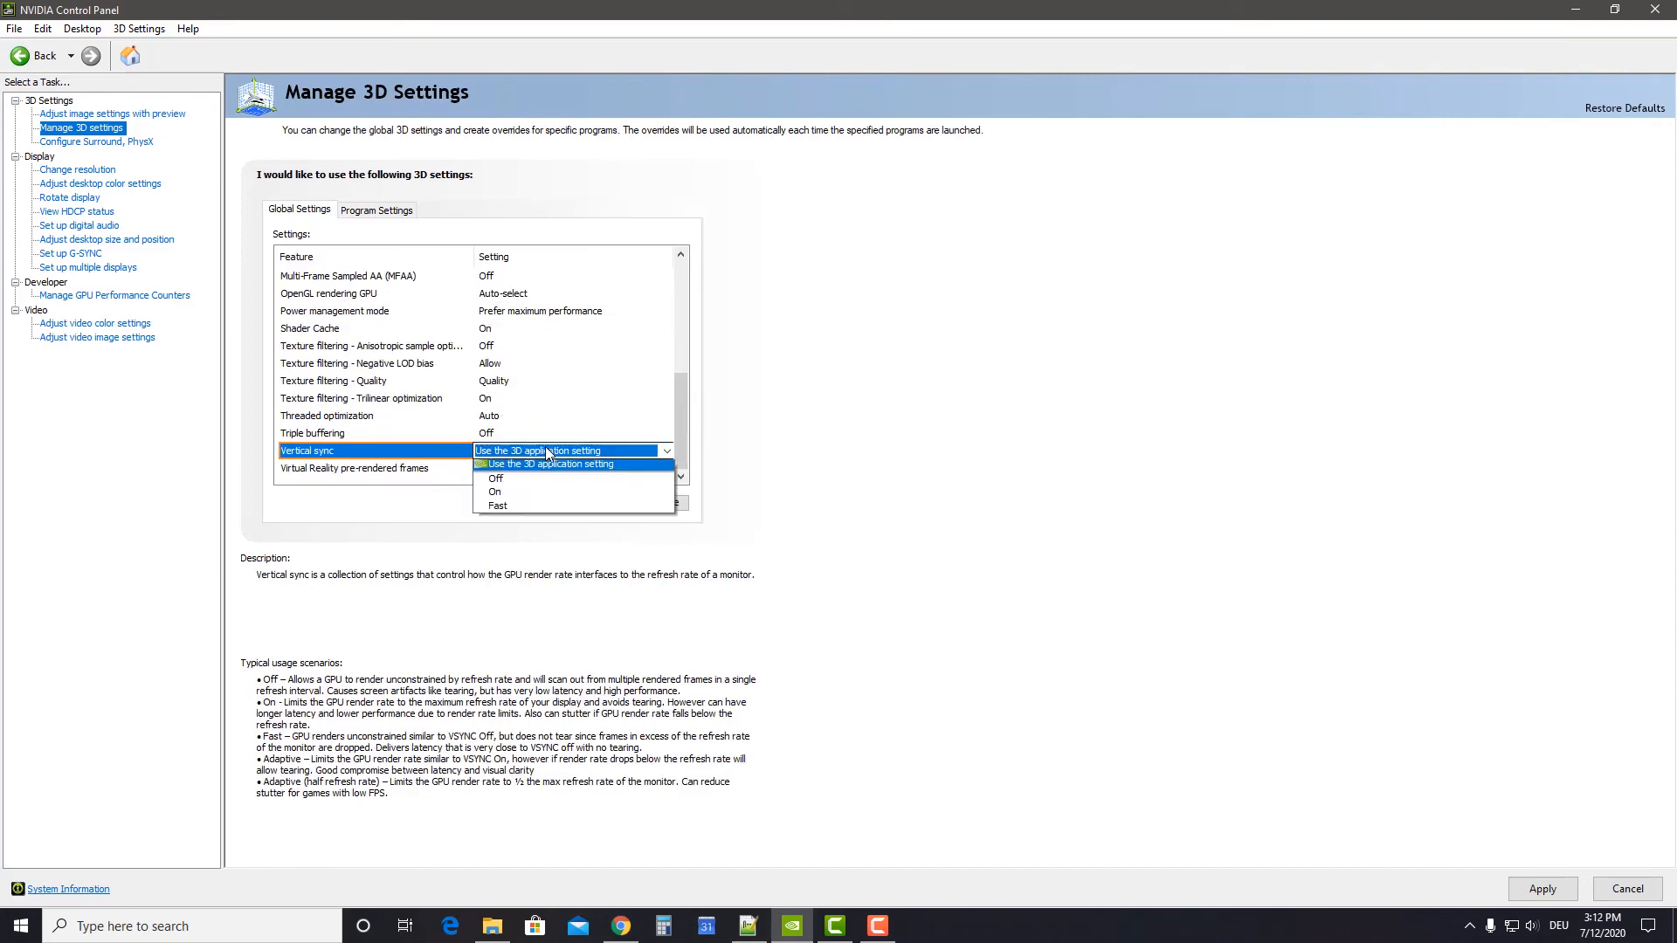
left_click(526, 510)
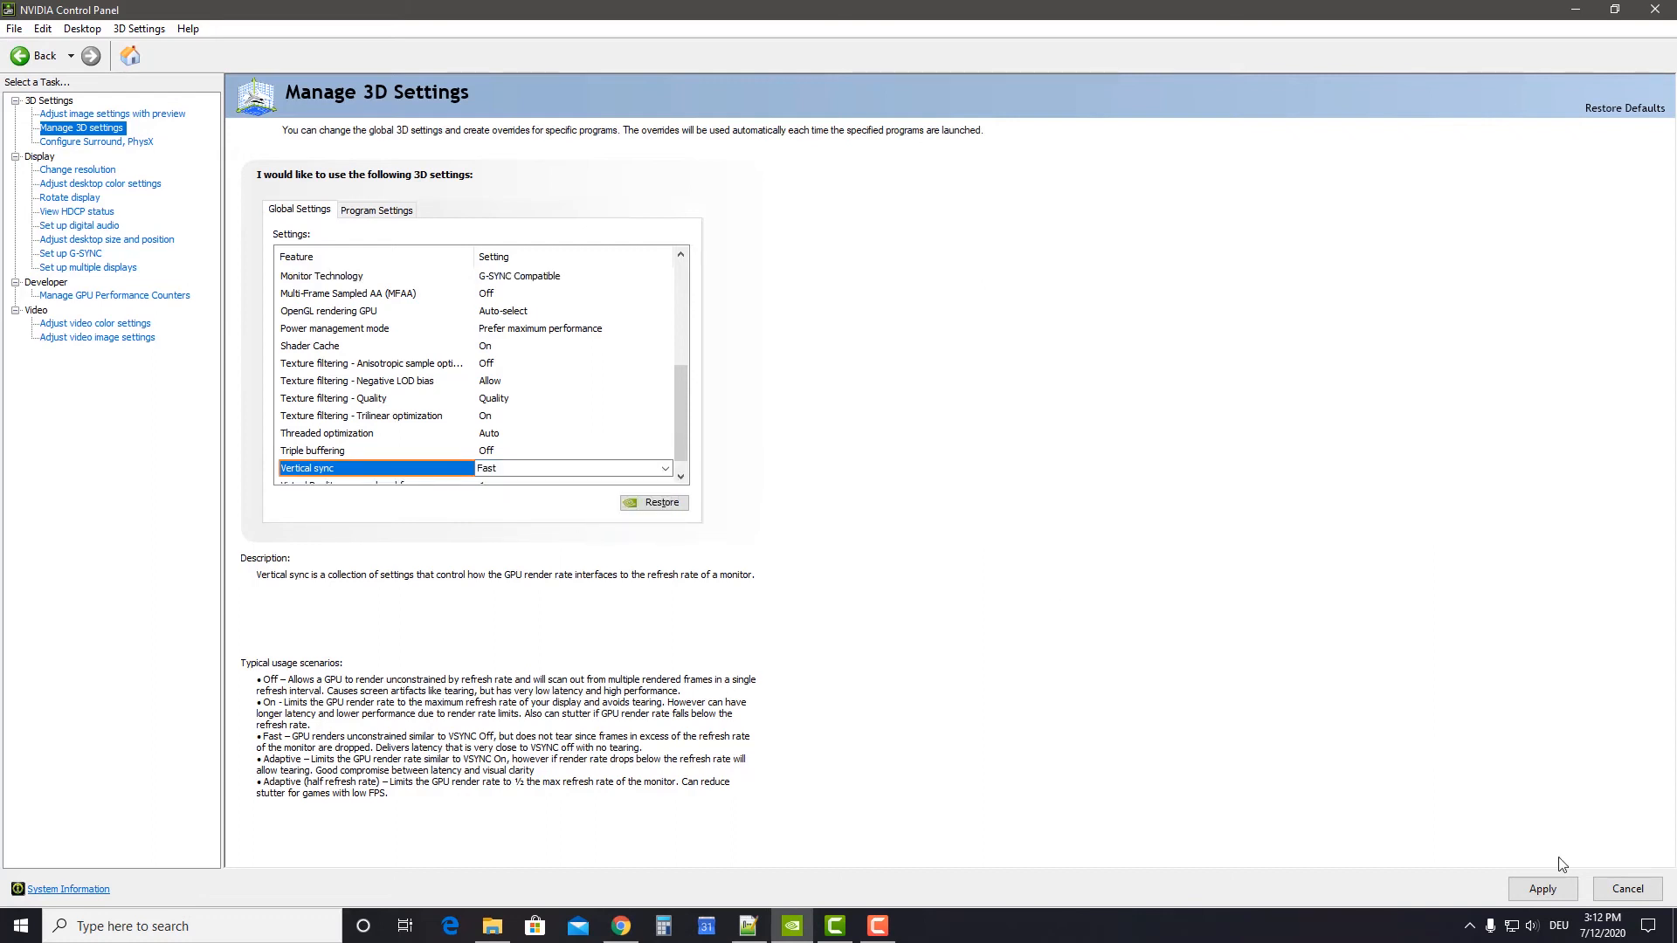
left_click(1573, 897)
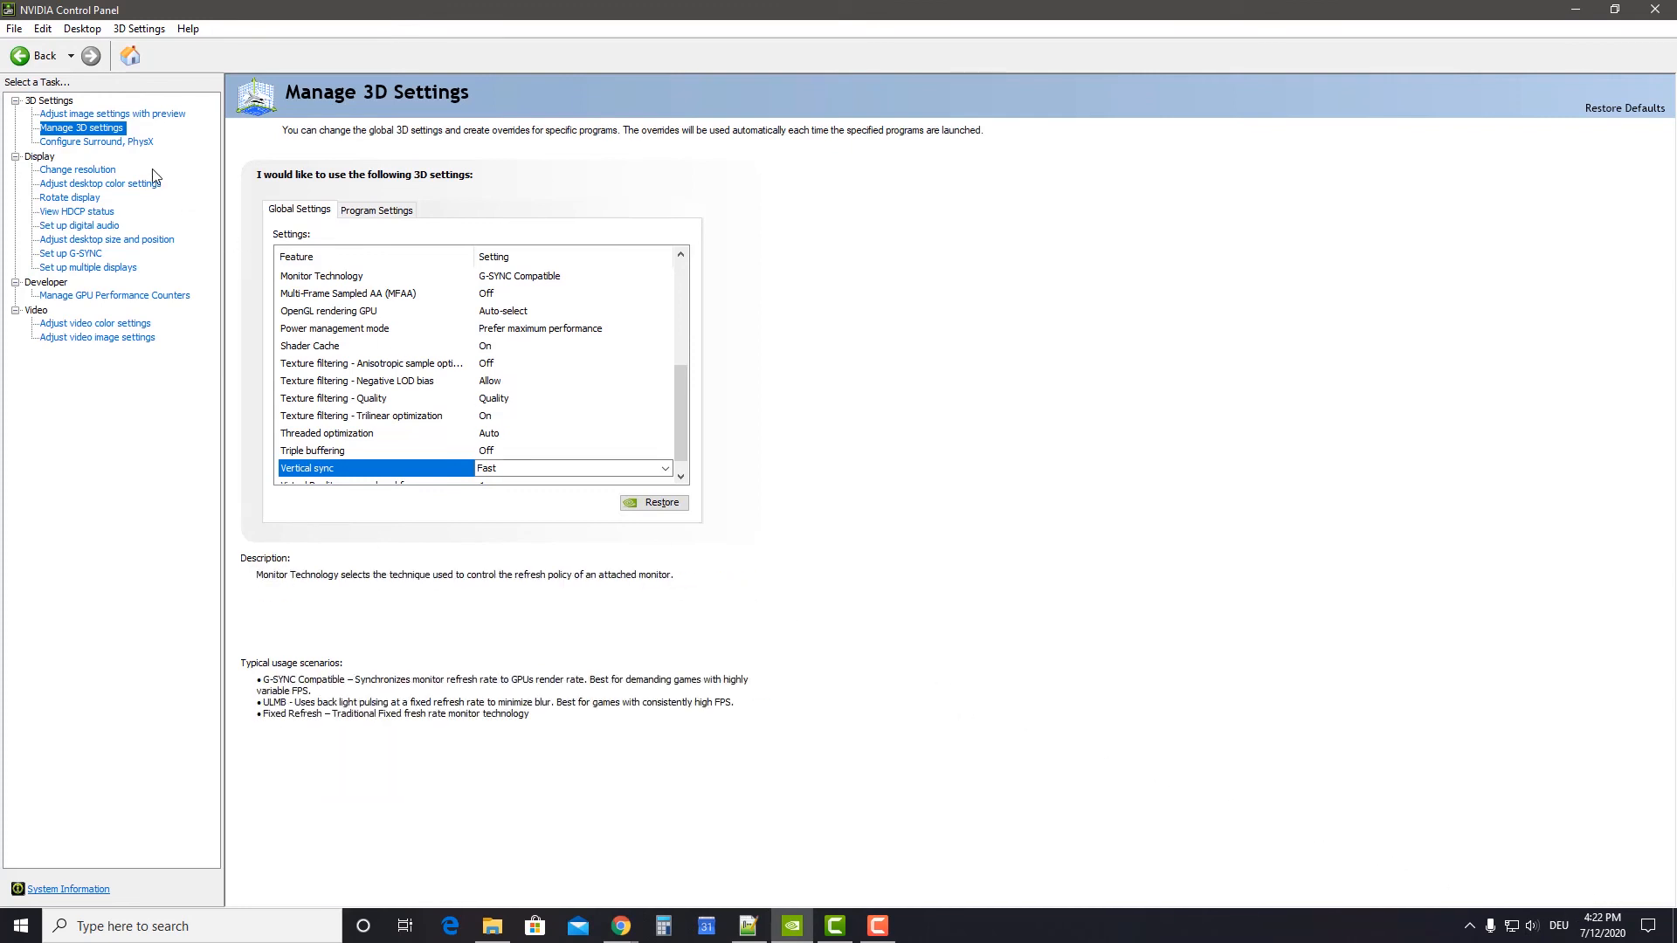
- Check the PhysX processor setting, and enable "G-SYNC, G-SYNC Compatible" in the G-SYNC setup
left_click(138, 142)
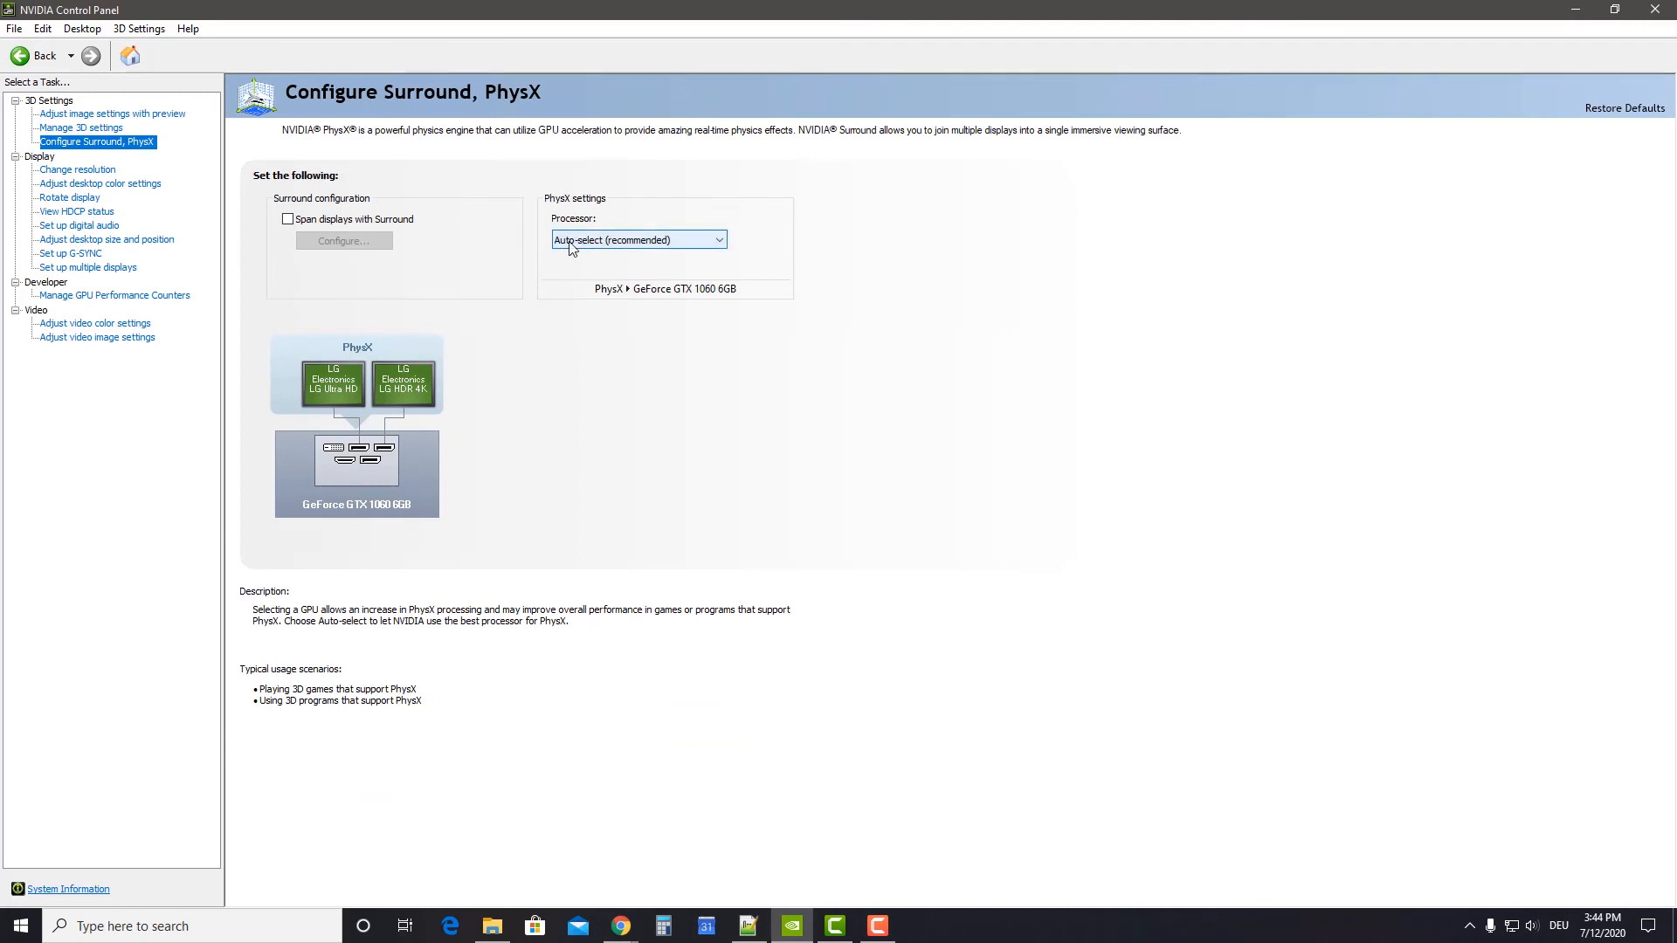
left_click(62, 256)
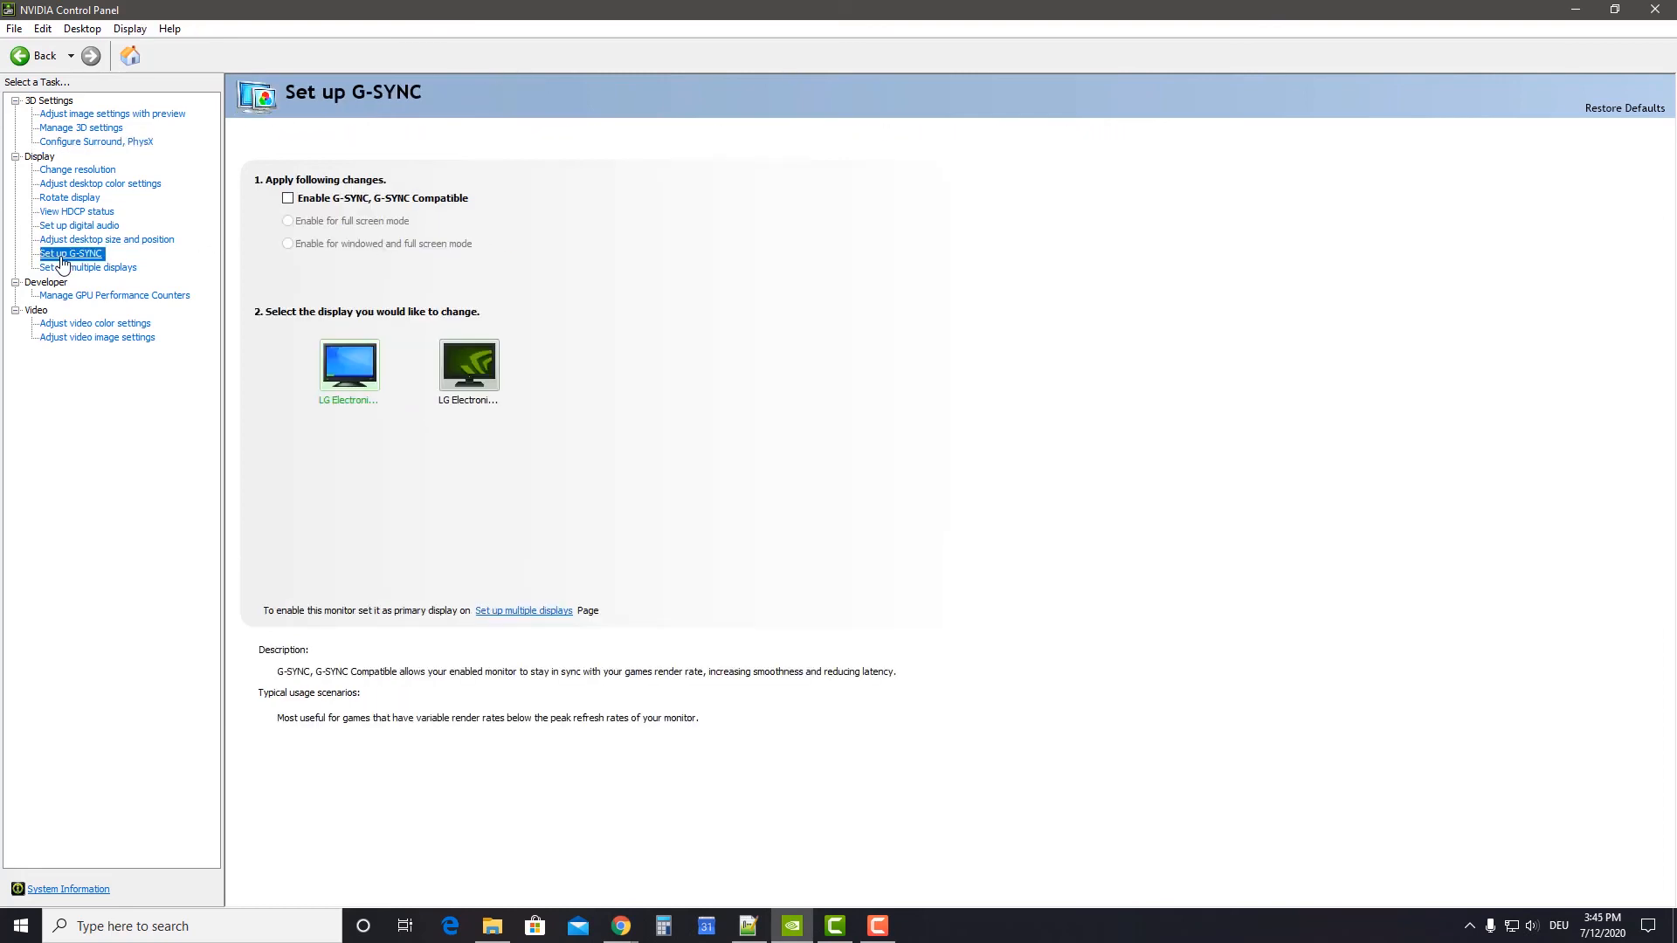
left_click(288, 200)
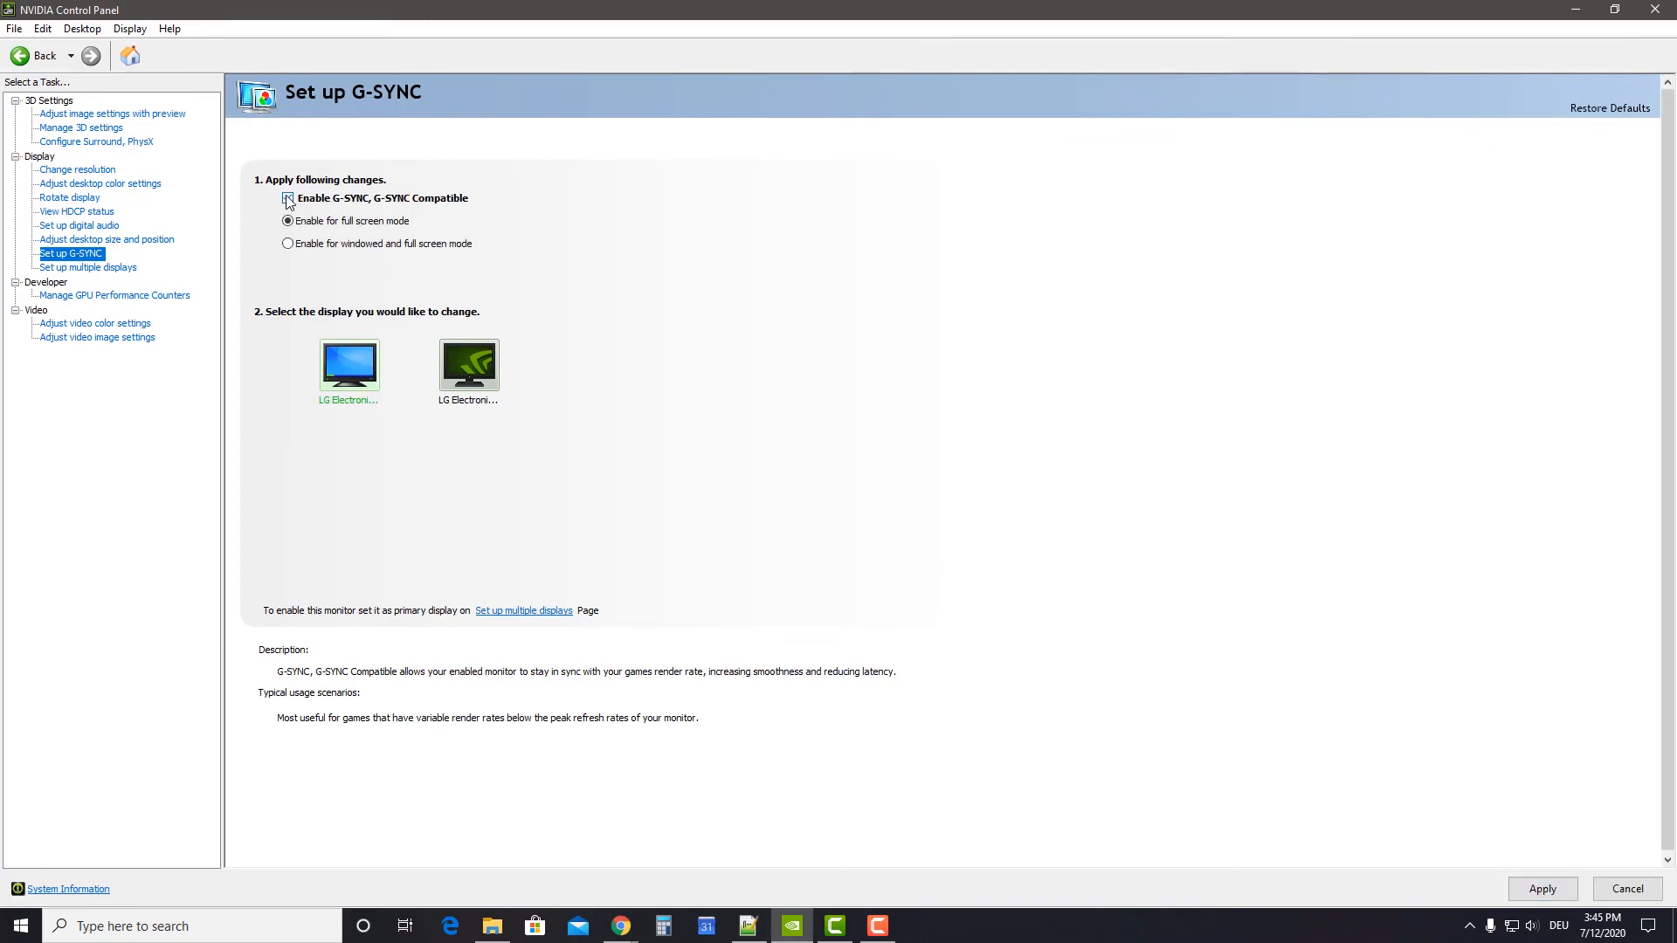